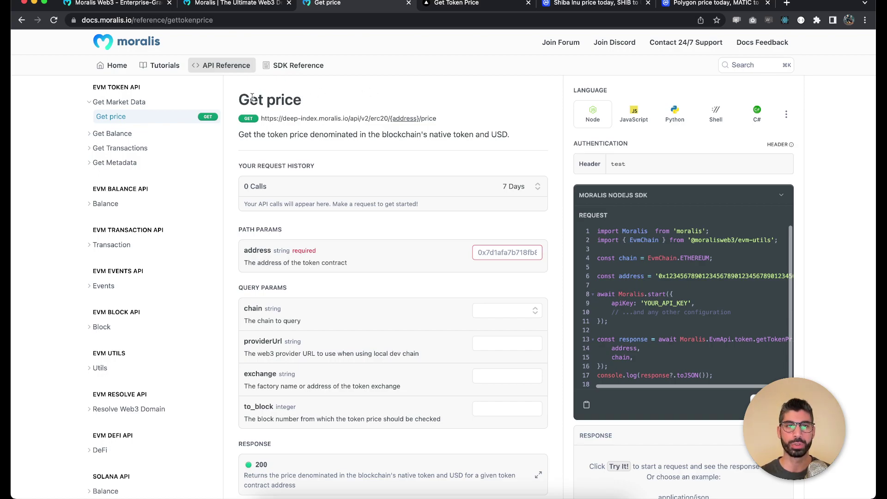
Step: Review the Get price API reference, then bring up the token price app at localhost:3000
drag(239, 99, 308, 104)
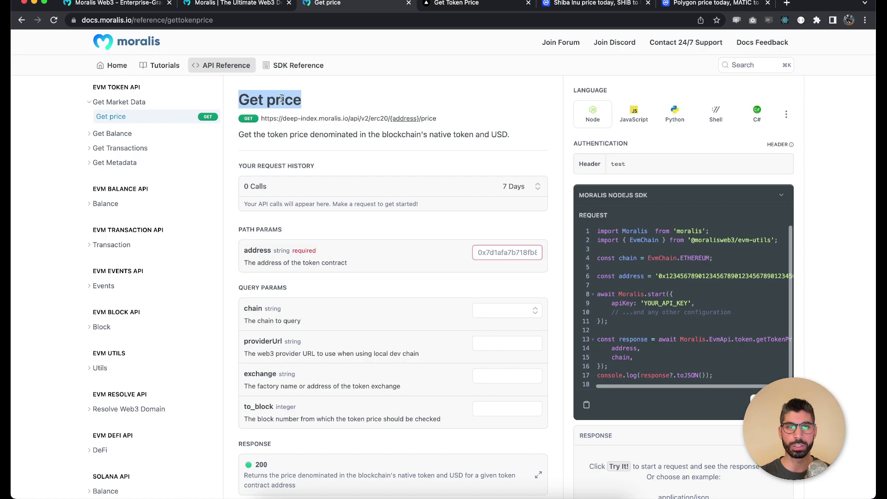
click(373, 99)
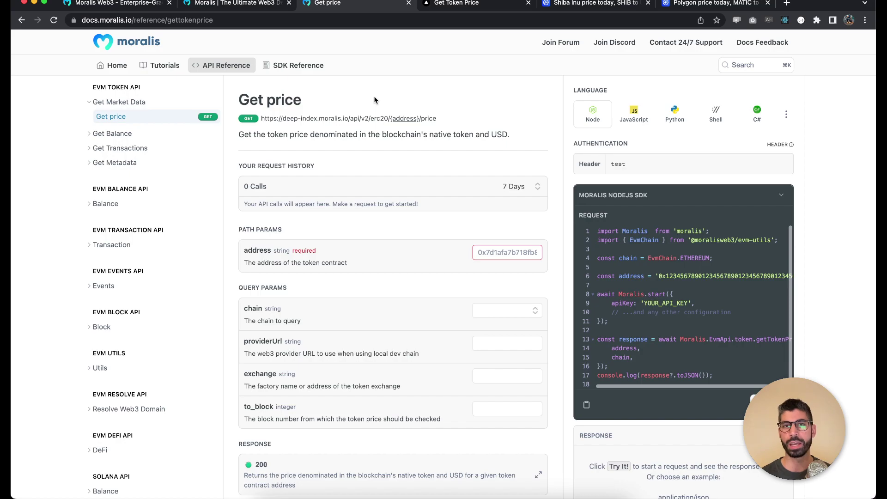
click(465, 4)
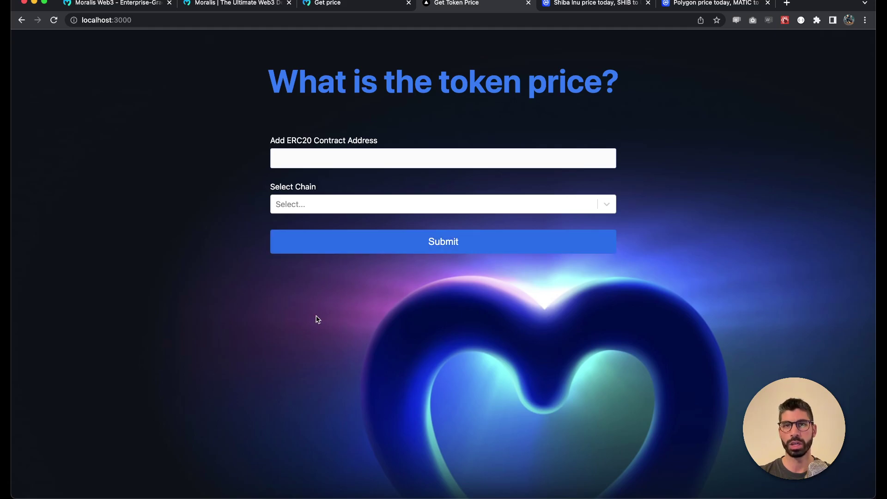
Step: Copy the Shiba Inu contract address from its CoinMarketCap page
click(586, 5)
mouse_move(262, 109)
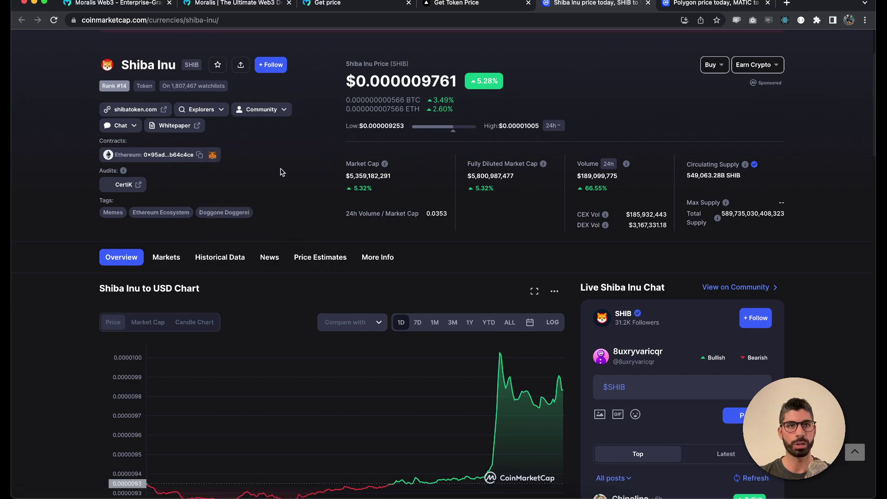
double_click(137, 65)
click(200, 154)
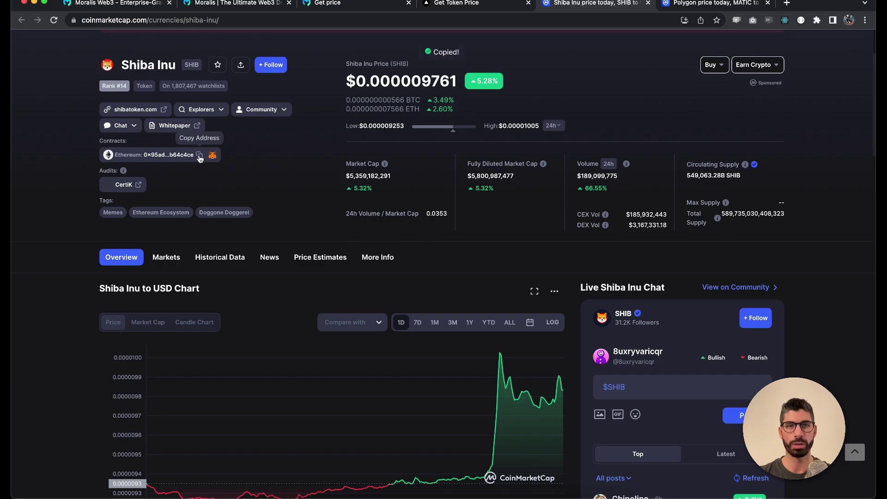
Step: Submit the SHIB address on Ethereum and highlight the returned $0.000009444114074785 price
click(466, 3)
click(382, 162)
key(super+v)
click(360, 203)
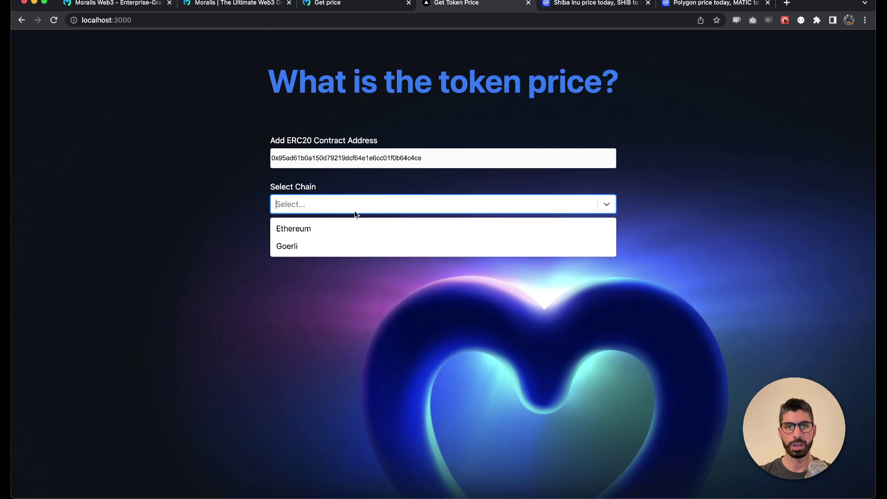
click(327, 225)
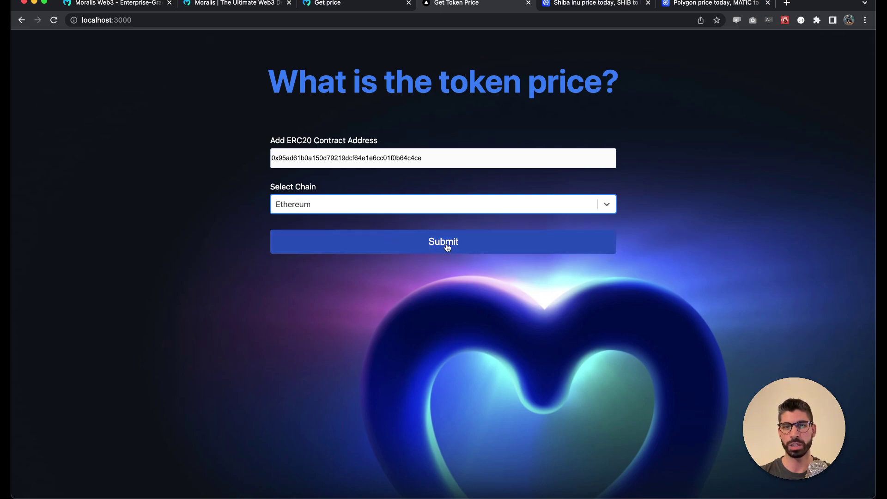
click(447, 243)
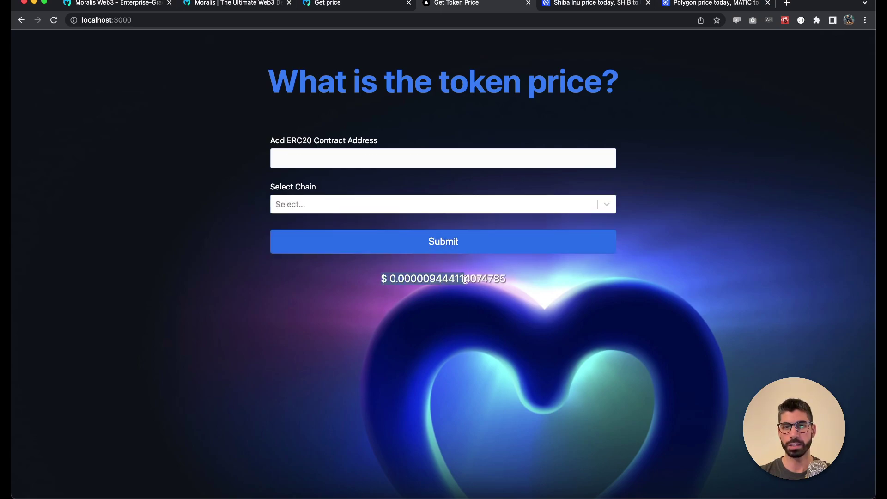
drag(466, 277, 510, 281)
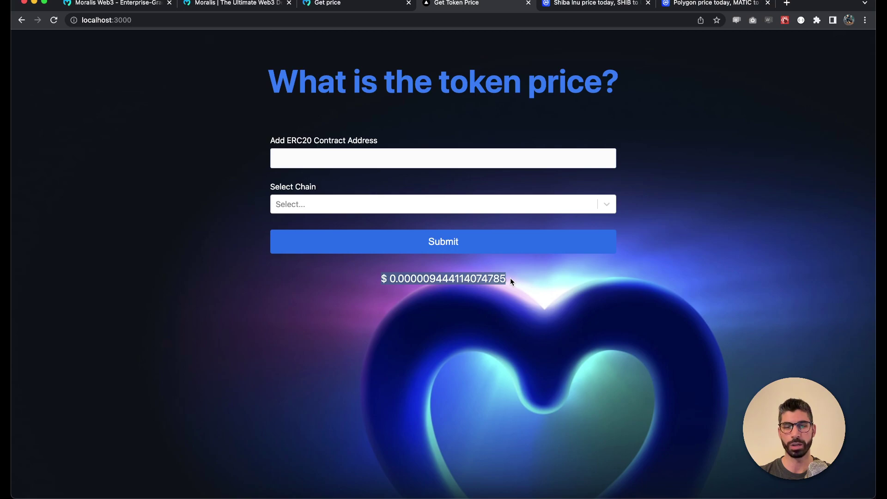
click(281, 299)
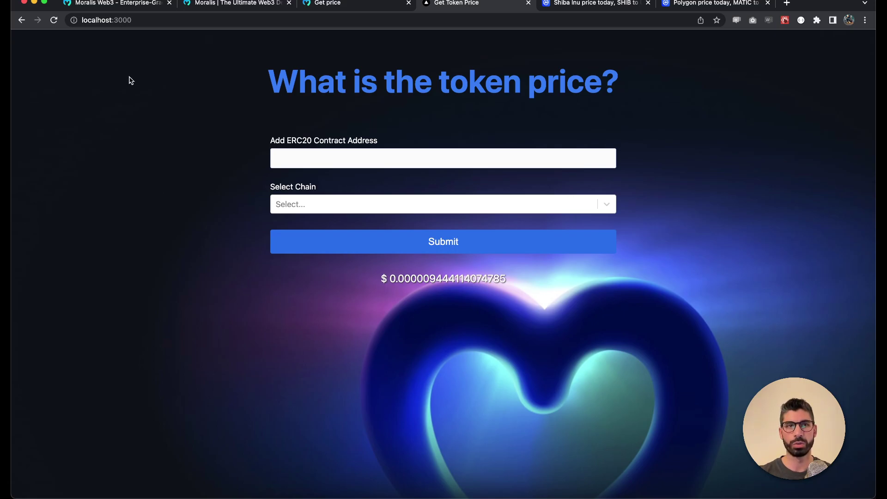
Step: View Your API Key on the Moralis Admin Web3 APIs page, then return to the Get price docs
click(129, 6)
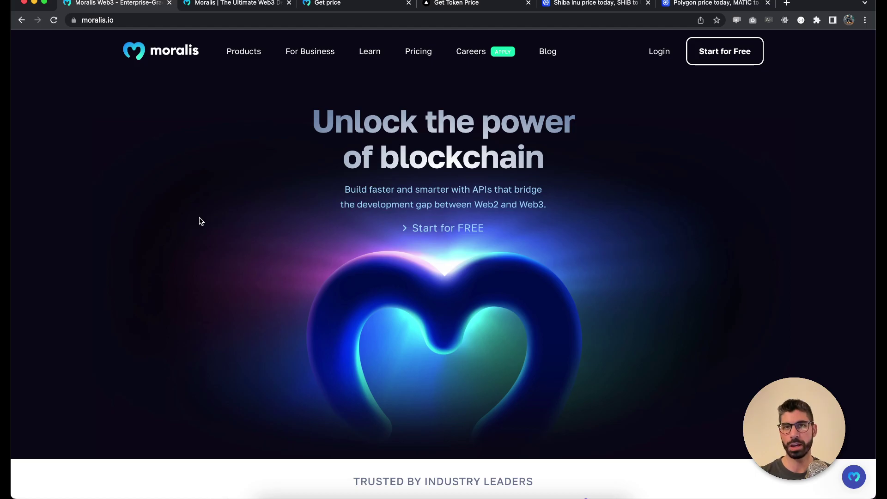
click(237, 4)
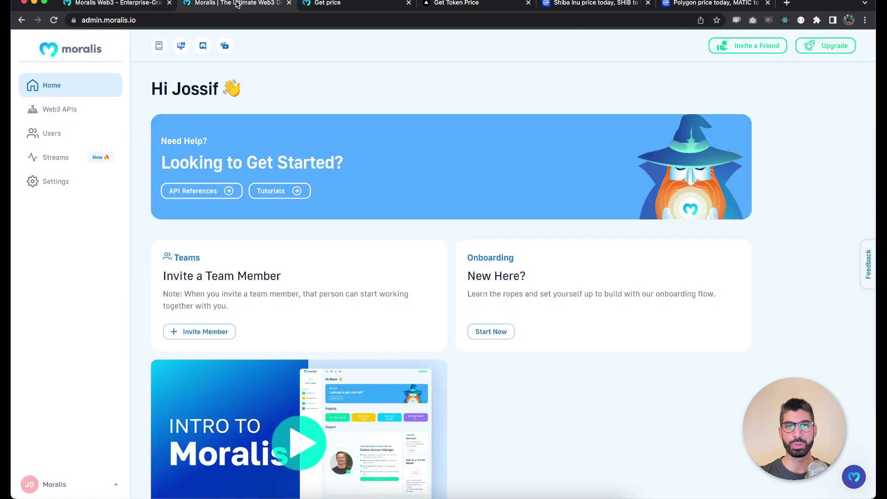
click(72, 113)
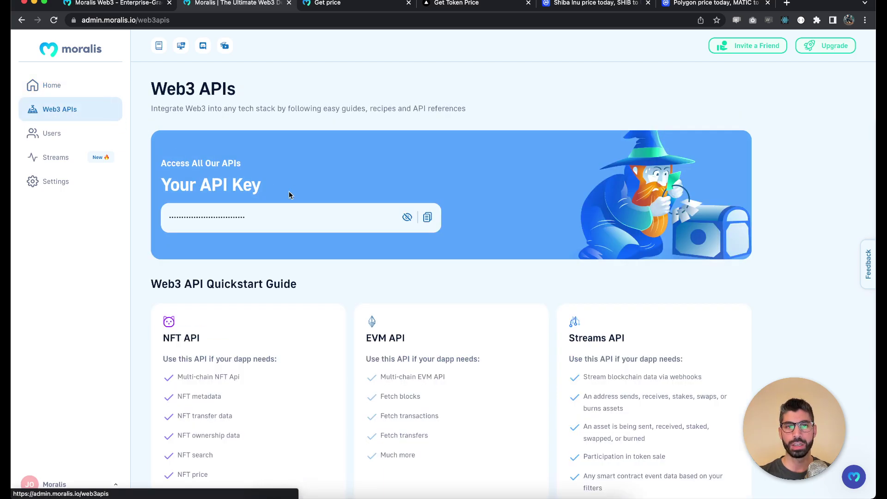
drag(161, 186, 257, 189)
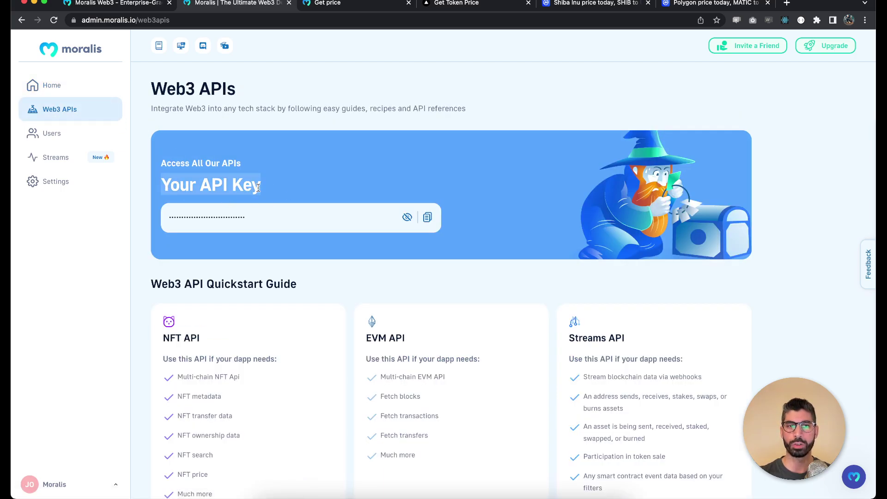
click(391, 86)
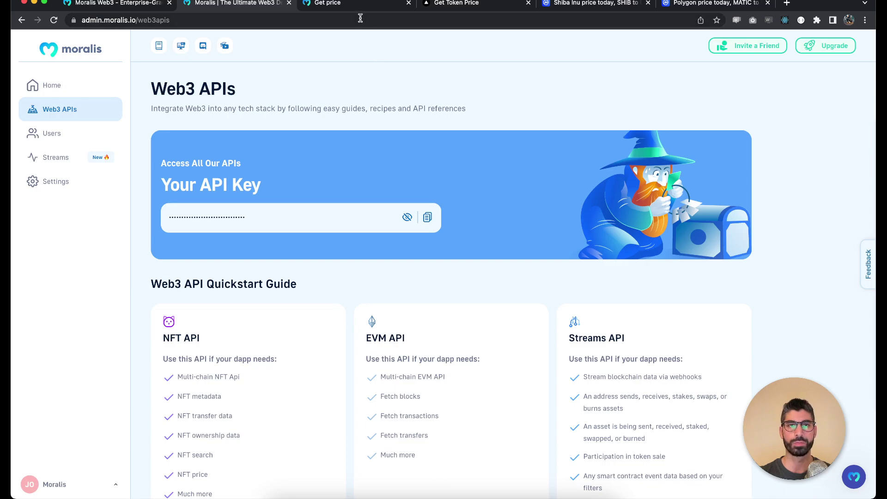
click(354, 5)
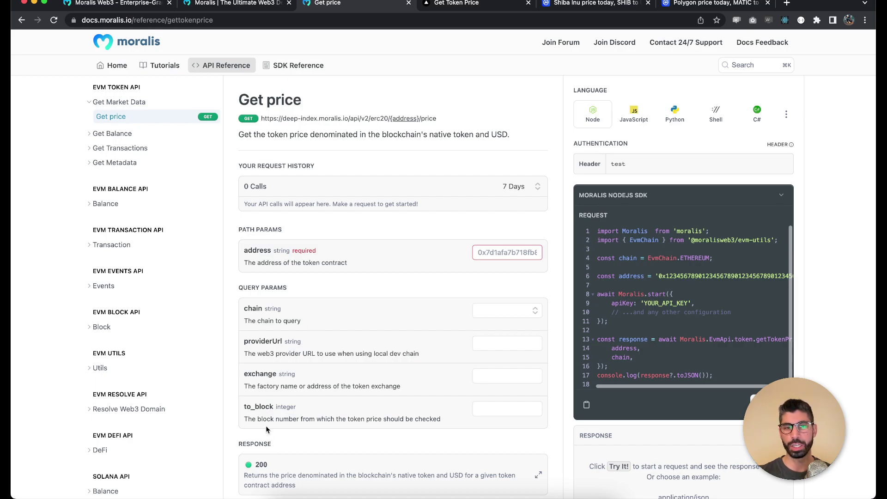
Step: Review the to_block query parameter and browse the extra code languages, keeping the Node sample
drag(244, 409, 273, 409)
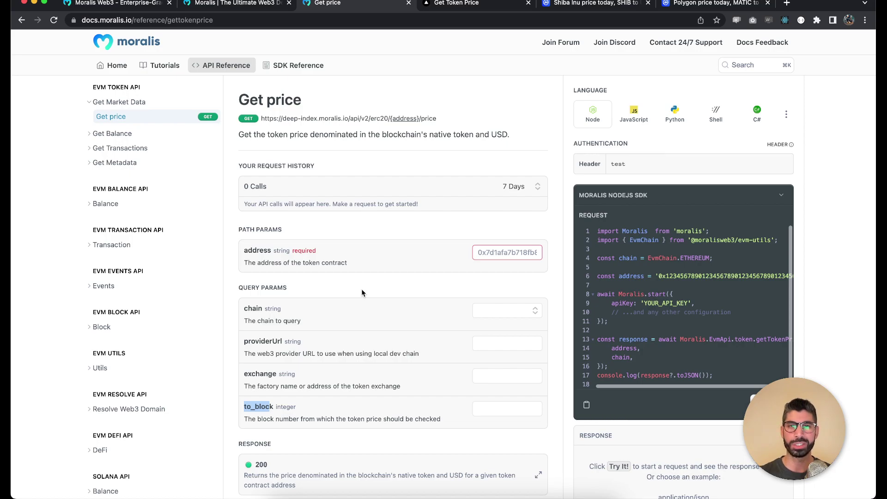
click(563, 253)
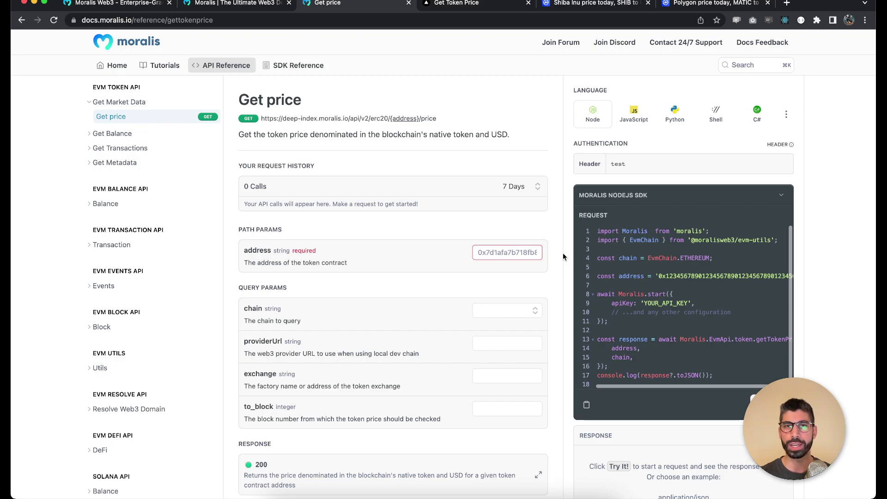
click(786, 114)
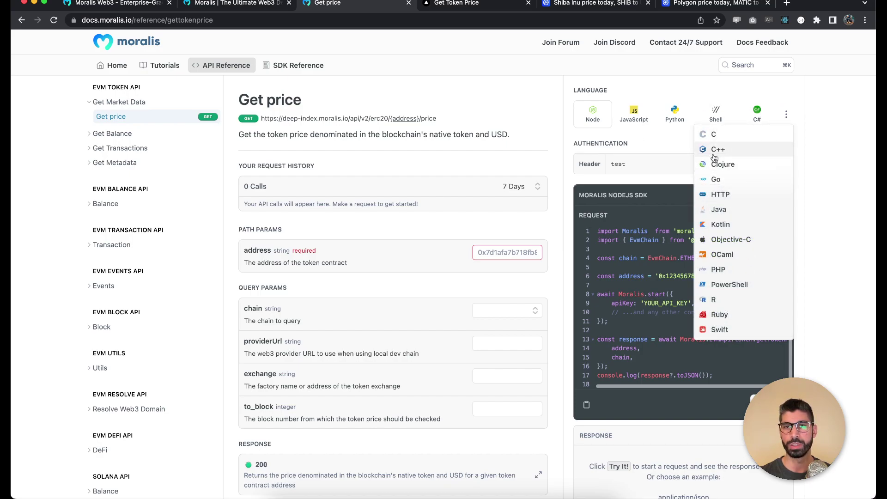
click(552, 110)
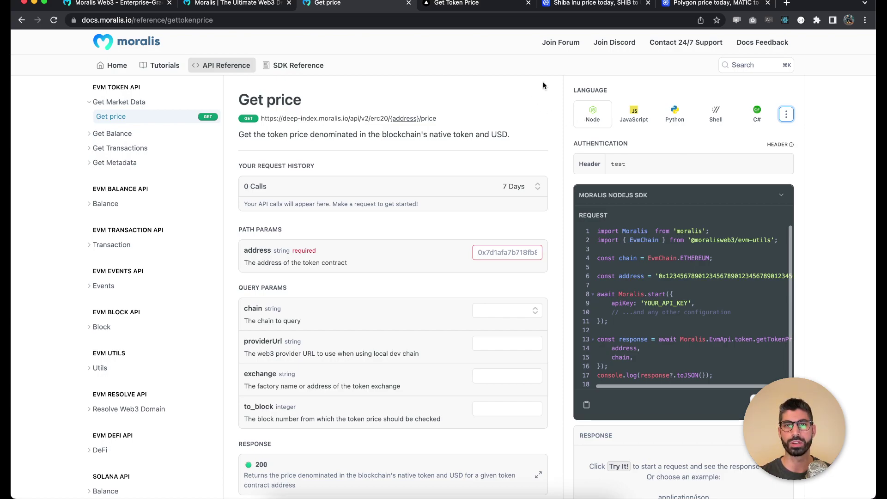
Step: Highlight the Header and Main component usages in index.js, then view main.js
click(525, 494)
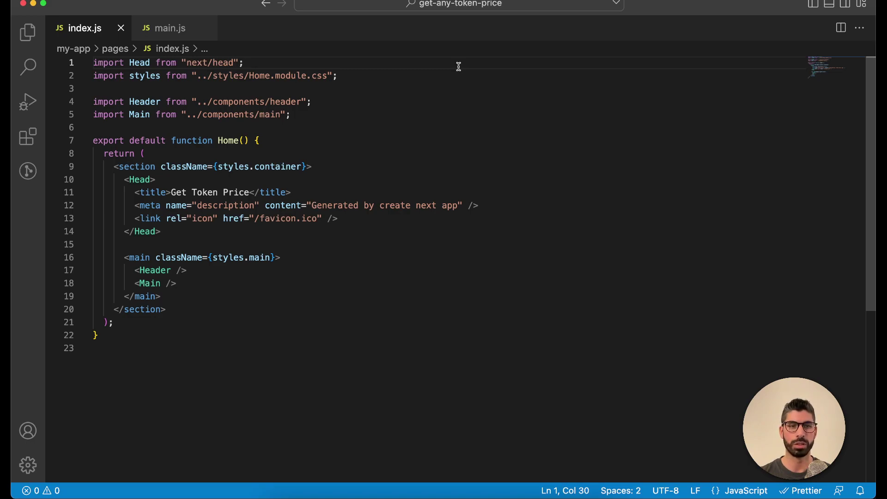
double_click(157, 271)
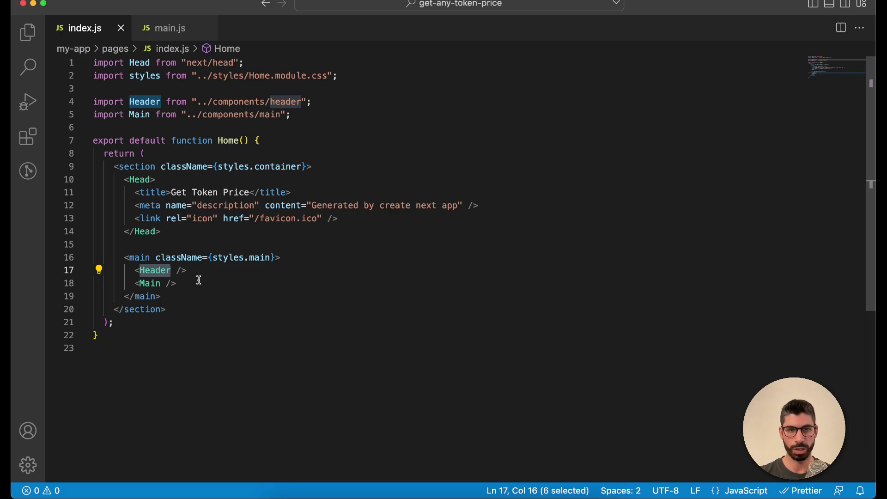
click(154, 284)
double_click(154, 283)
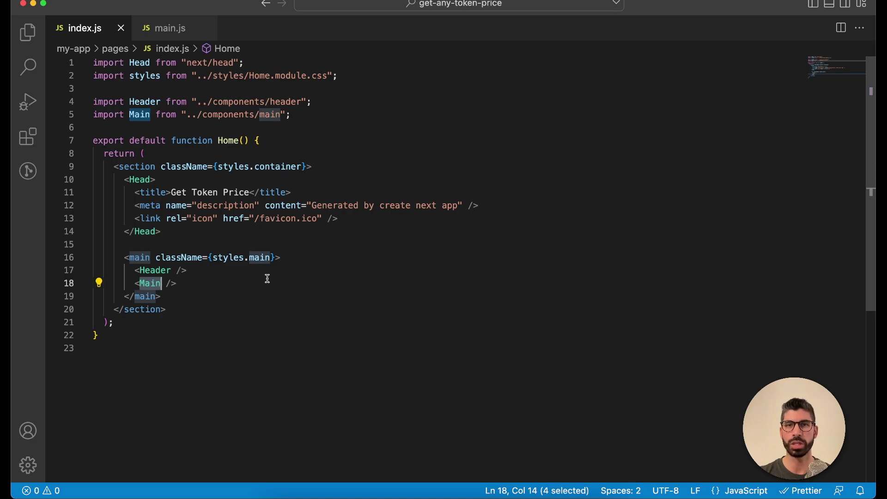
click(170, 28)
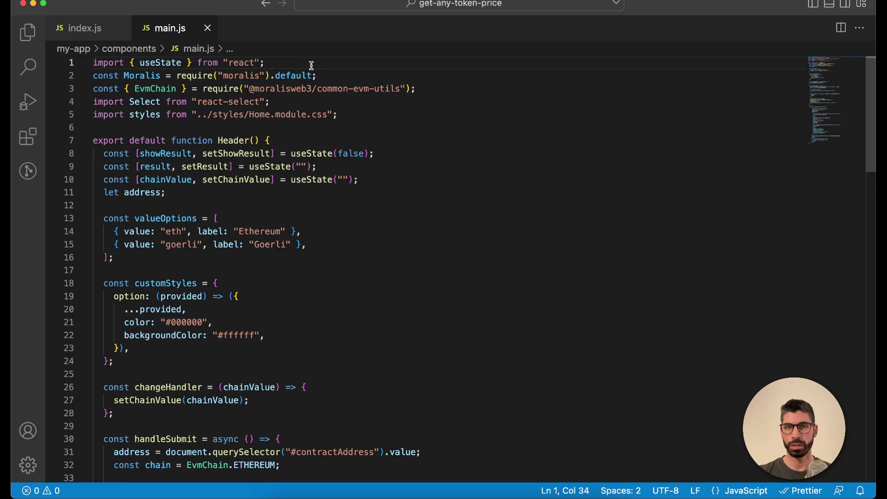
click(147, 75)
click(362, 75)
click(155, 89)
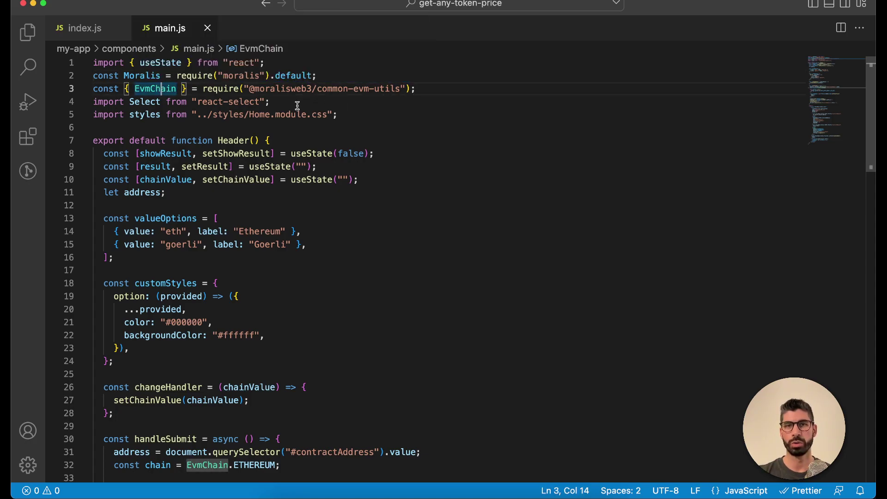
drag(271, 102, 189, 102)
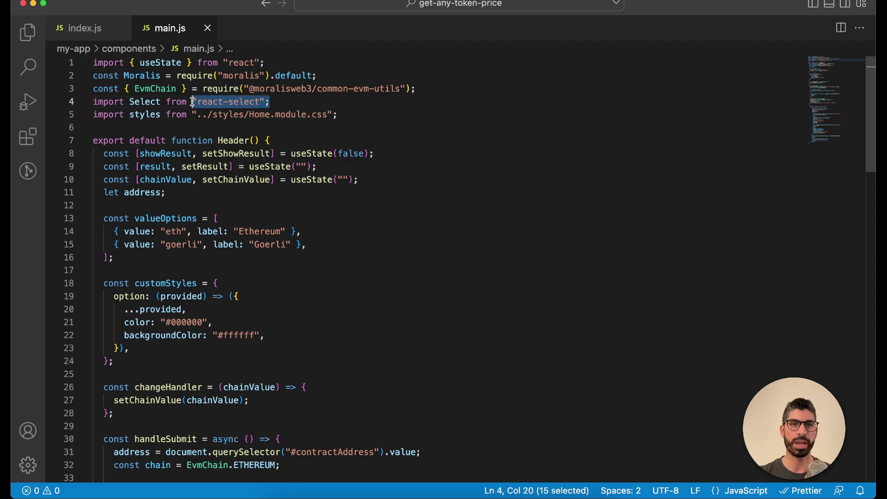
click(380, 106)
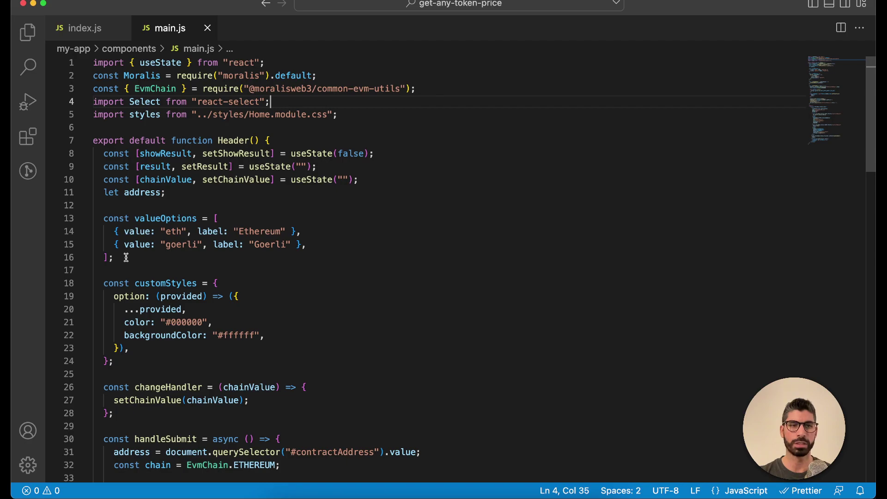
drag(125, 257, 98, 219)
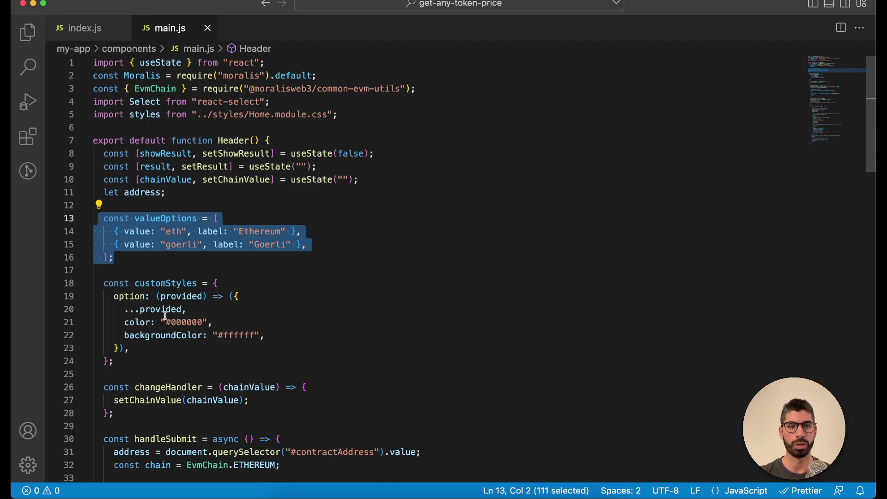
mouse_move(115, 362)
mouse_down()
mouse_move(108, 309)
mouse_move(93, 283)
mouse_up()
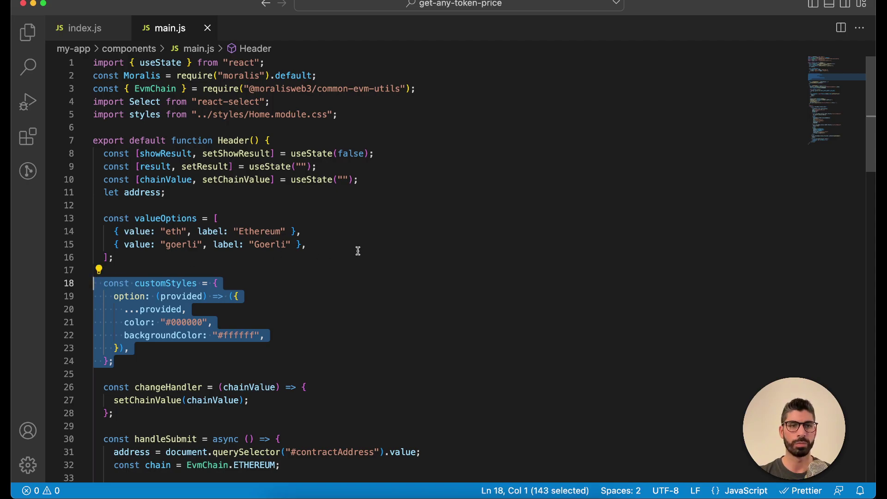
click(434, 155)
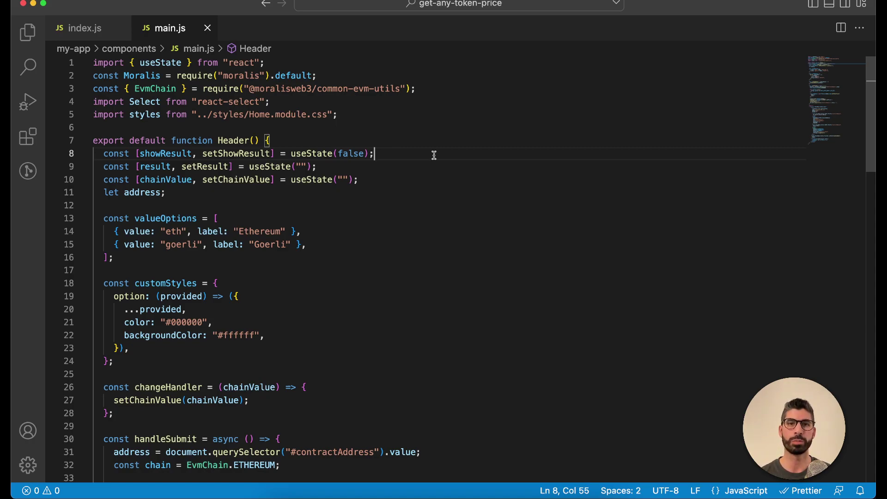
double_click(170, 154)
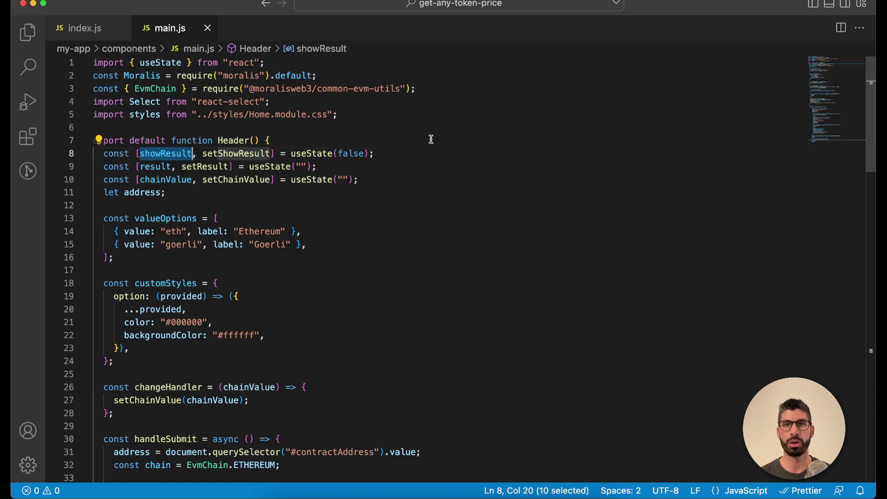
double_click(156, 168)
double_click(166, 179)
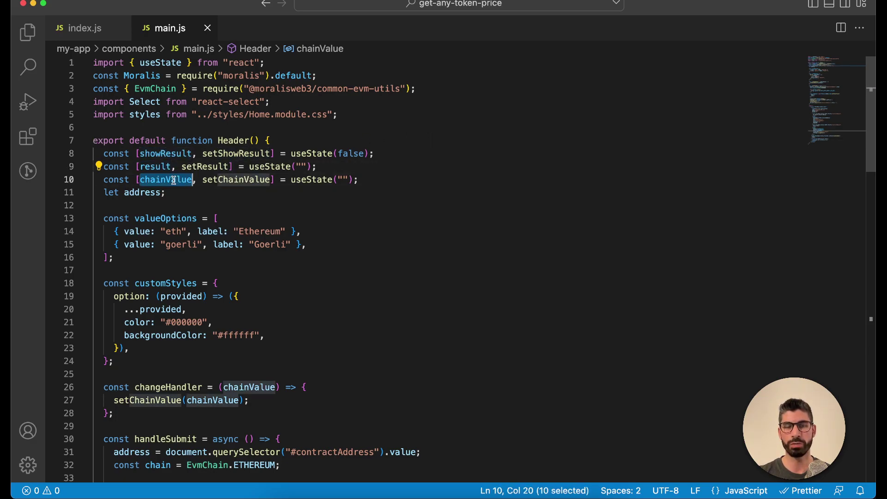
double_click(142, 192)
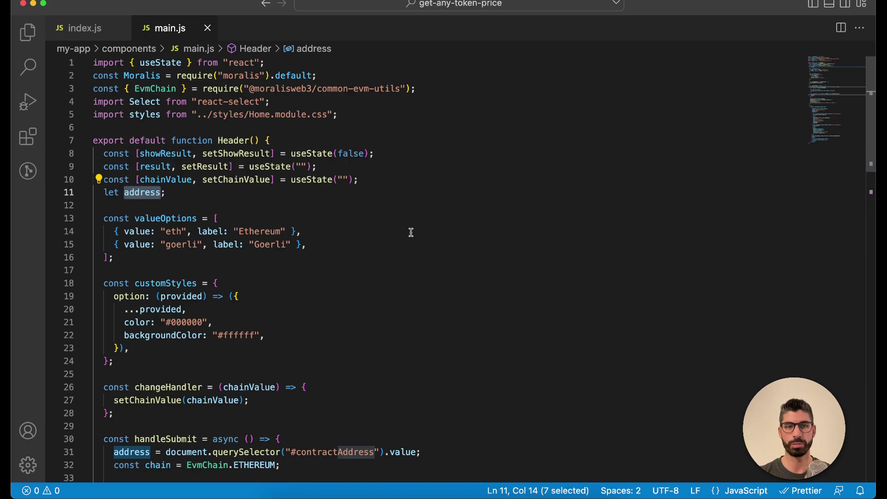
scroll(410, 232, down, 4)
scroll(411, 232, up, 4)
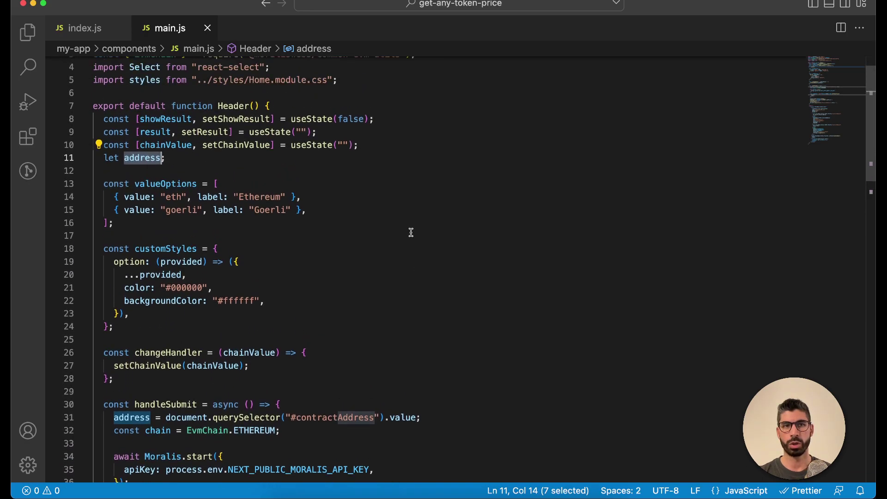
double_click(180, 146)
scroll(479, 250, down, 3)
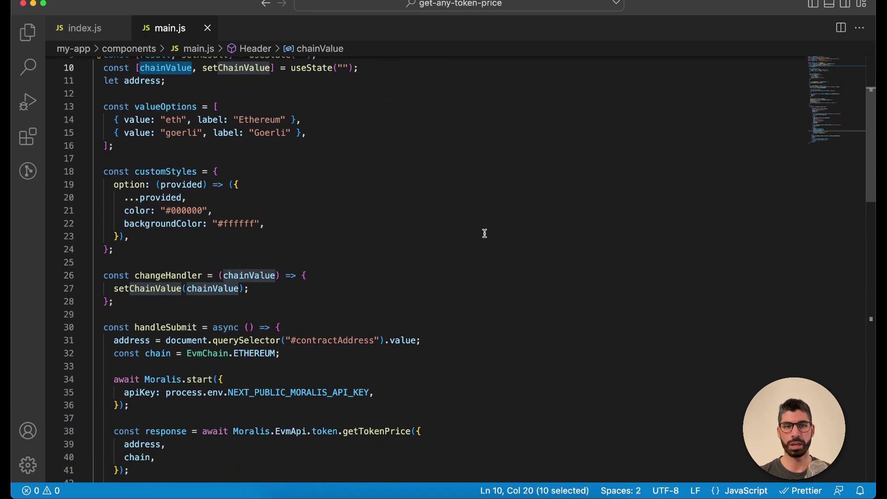
drag(133, 306, 105, 275)
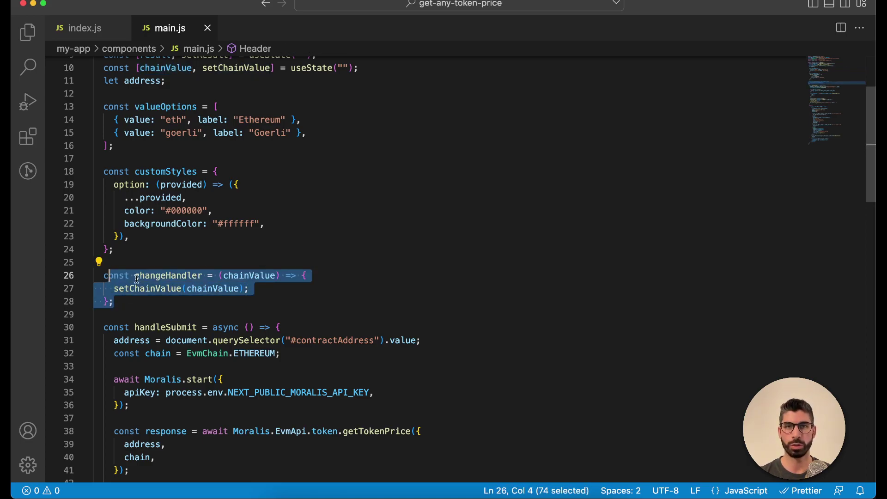
click(262, 299)
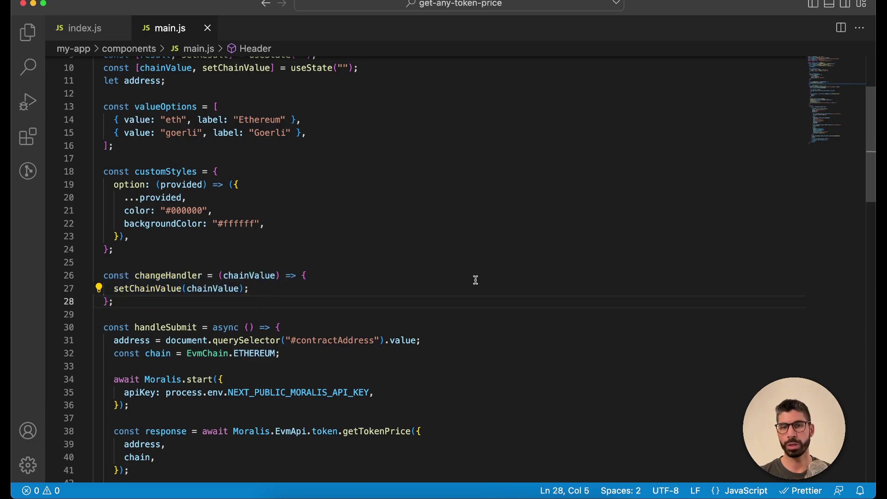
scroll(475, 280, down, 4)
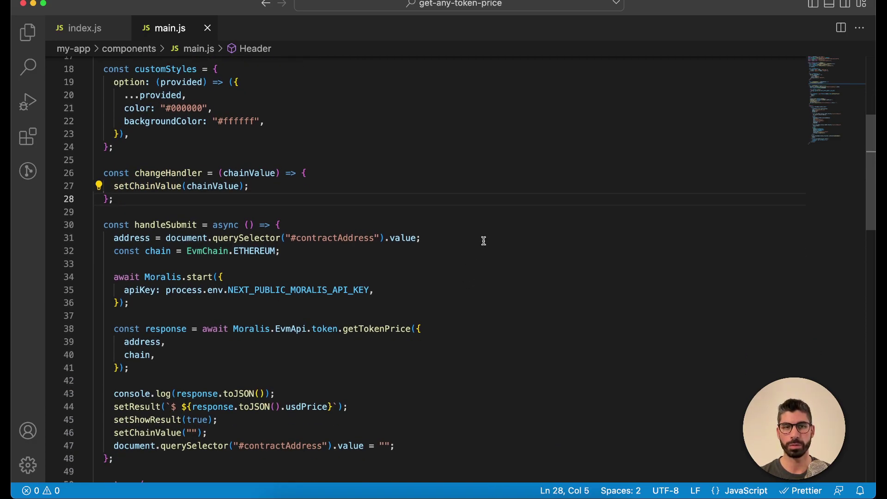
double_click(164, 226)
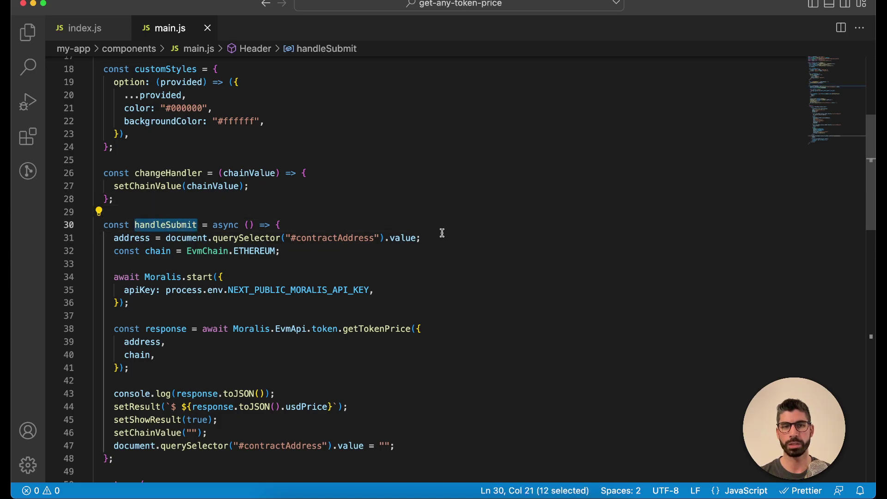
scroll(519, 265, down, 3)
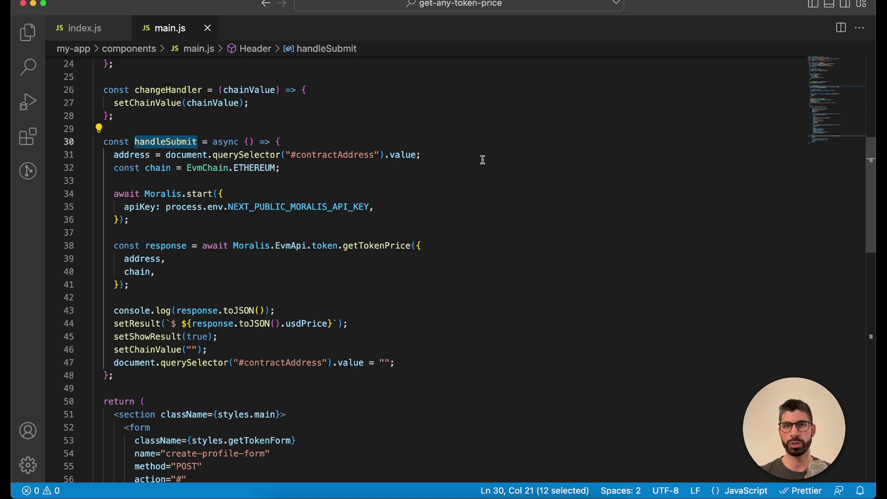
double_click(352, 157)
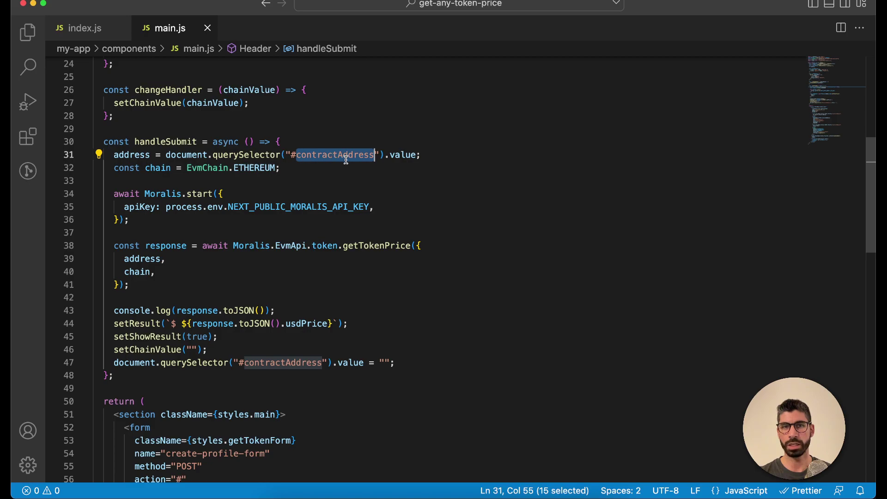
double_click(413, 154)
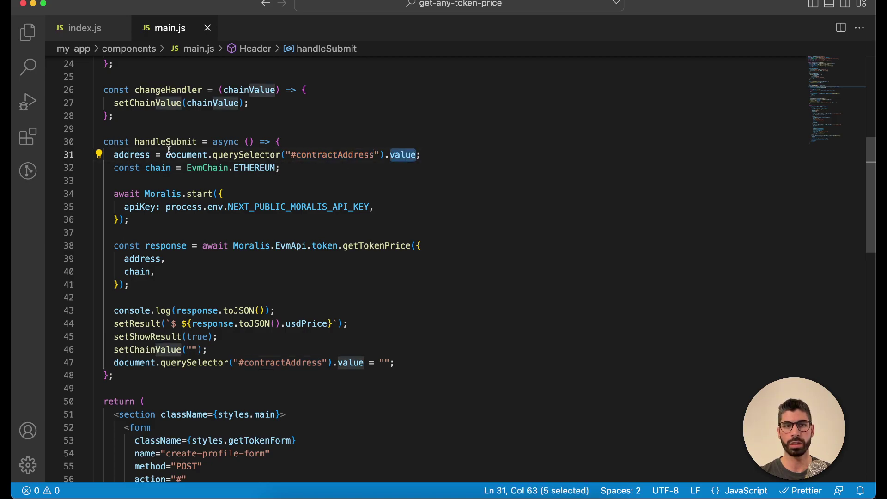
double_click(137, 155)
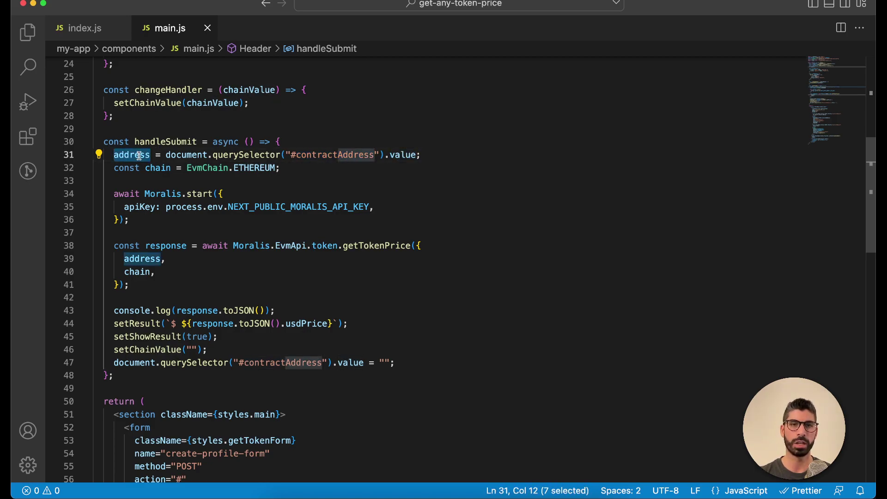
double_click(257, 167)
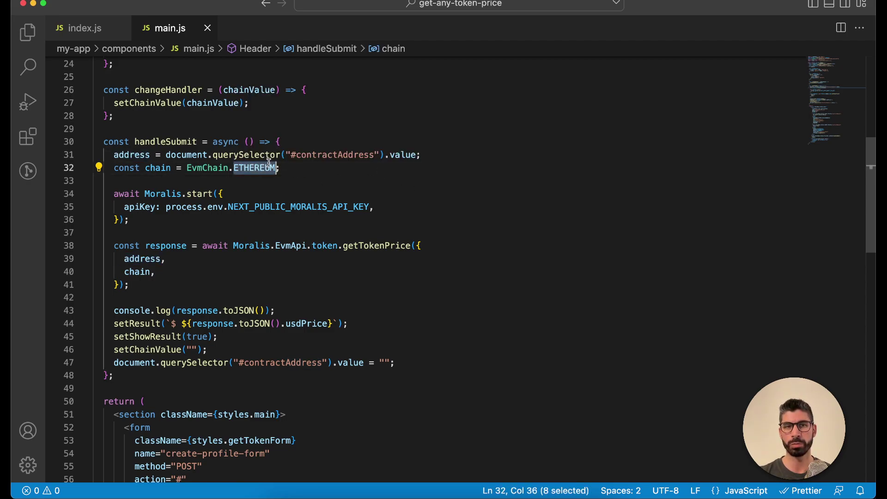
double_click(156, 168)
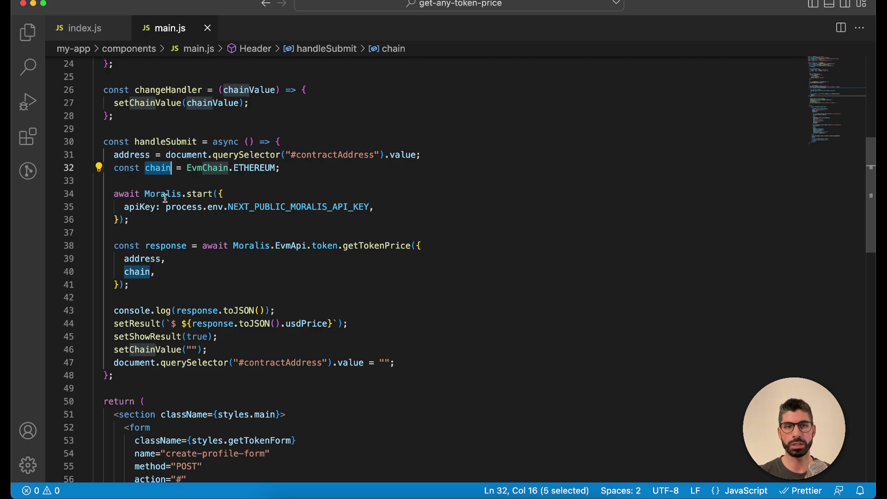
double_click(199, 193)
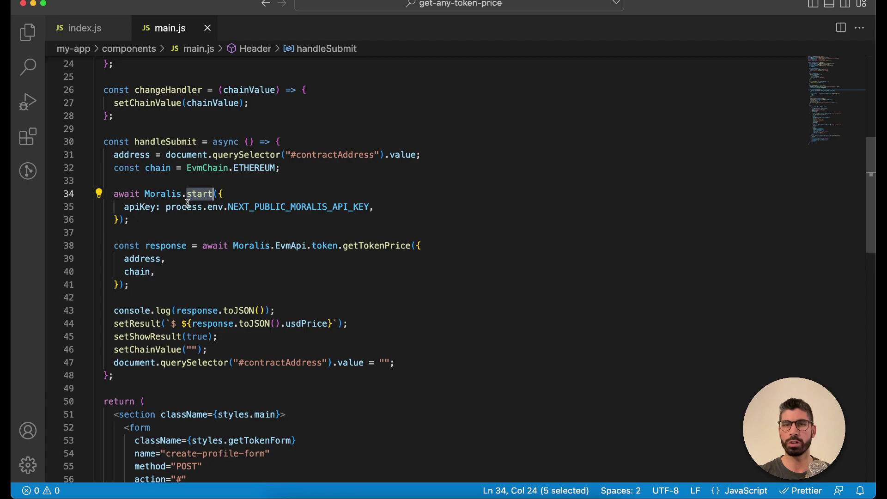
double_click(142, 206)
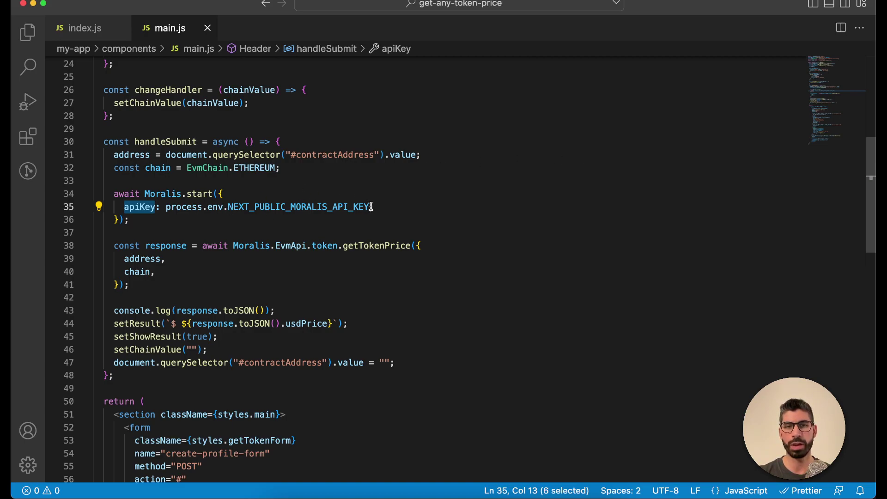
drag(369, 207, 166, 208)
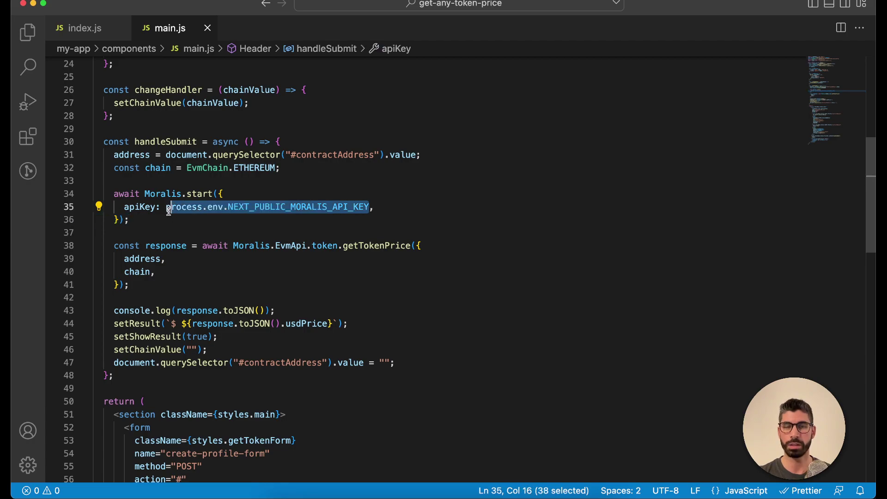
click(224, 220)
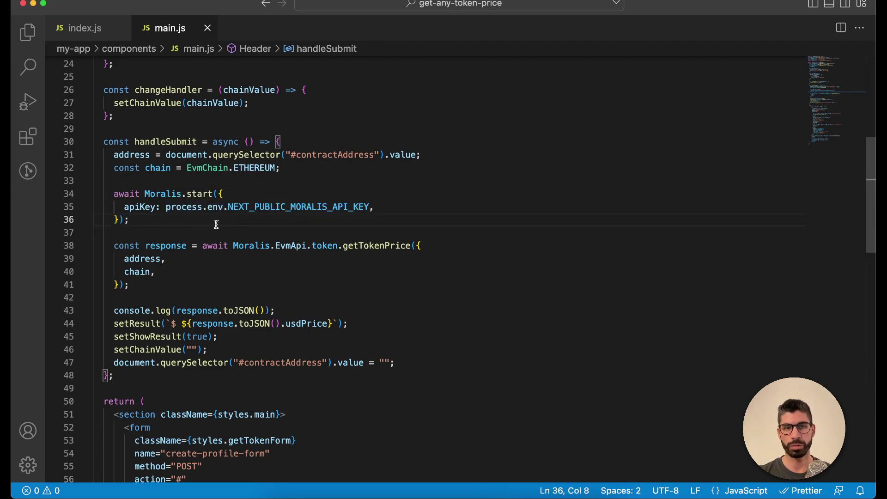
double_click(379, 246)
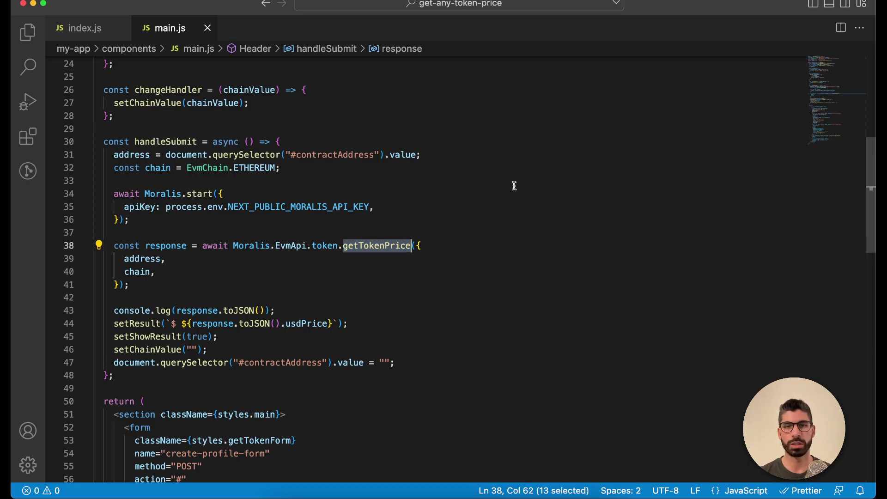
mouse_move(376, 245)
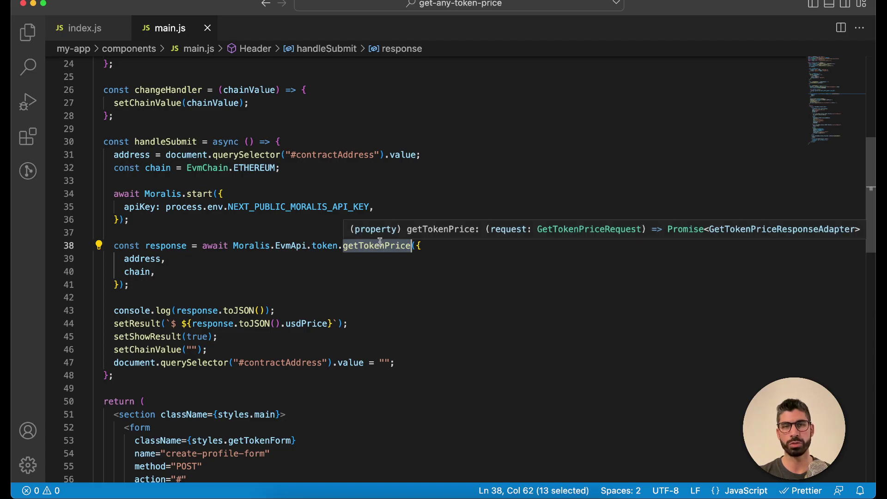
double_click(143, 257)
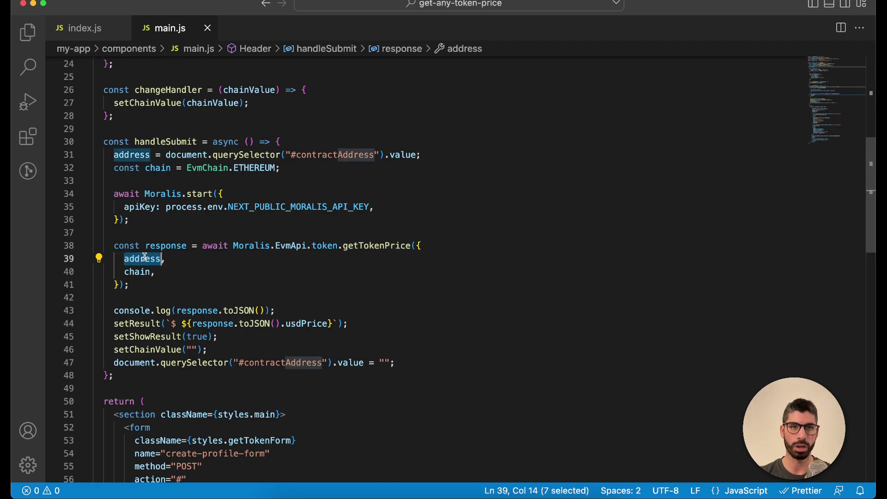
double_click(137, 272)
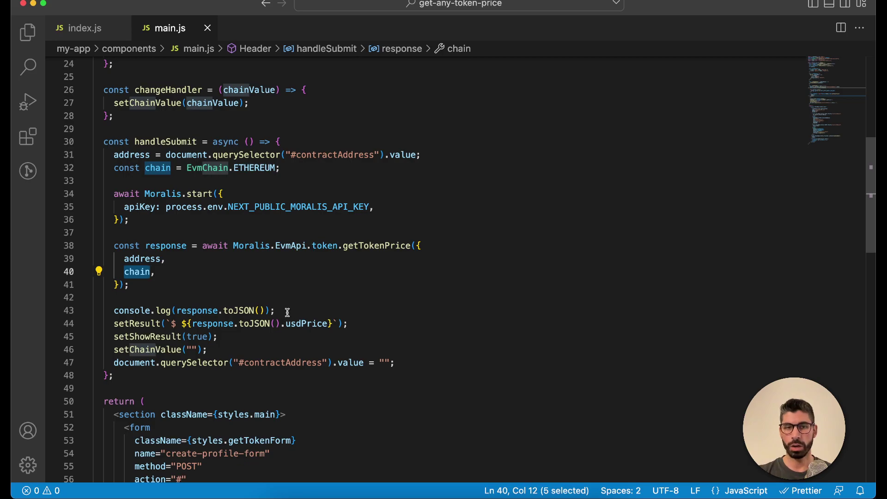
drag(276, 310, 112, 310)
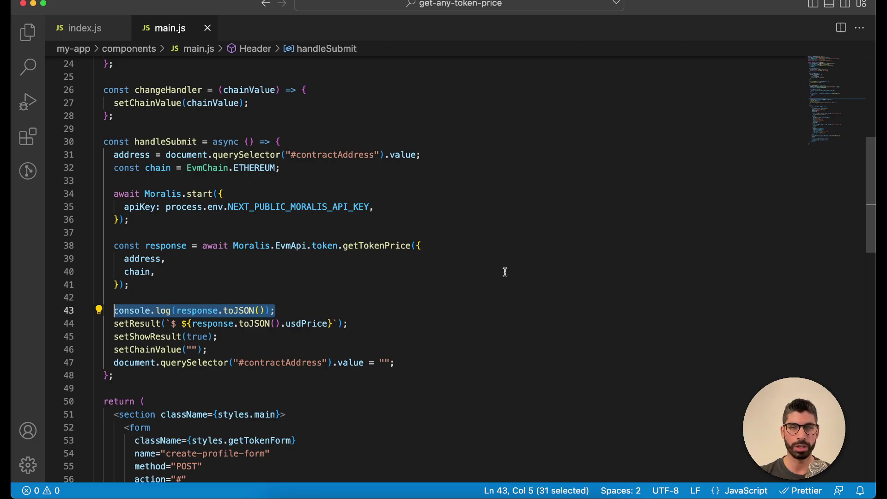
Step: In the app's DevTools console, expand the logged price response and fold its nativePrice details
click(469, 493)
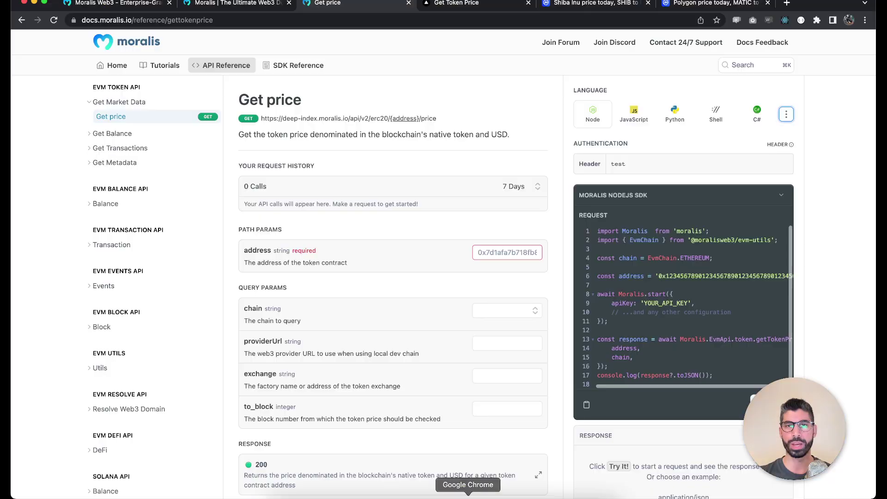
click(476, 4)
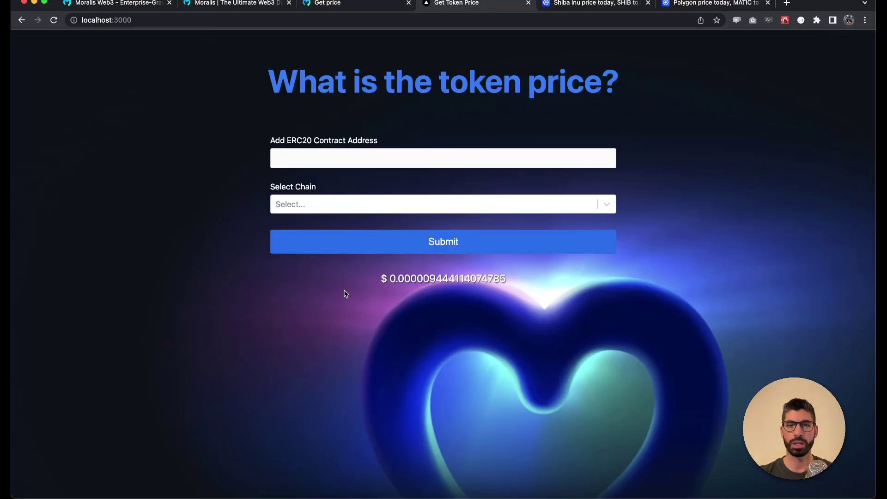
key(alt+super+j)
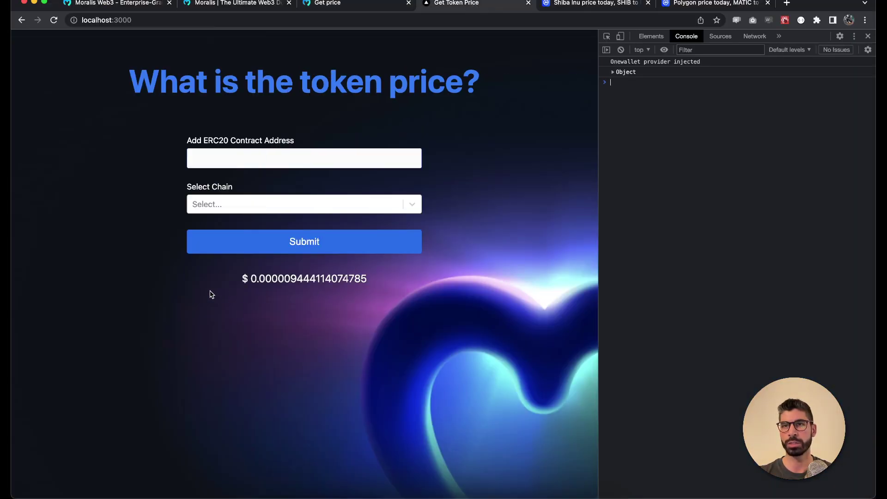
click(612, 73)
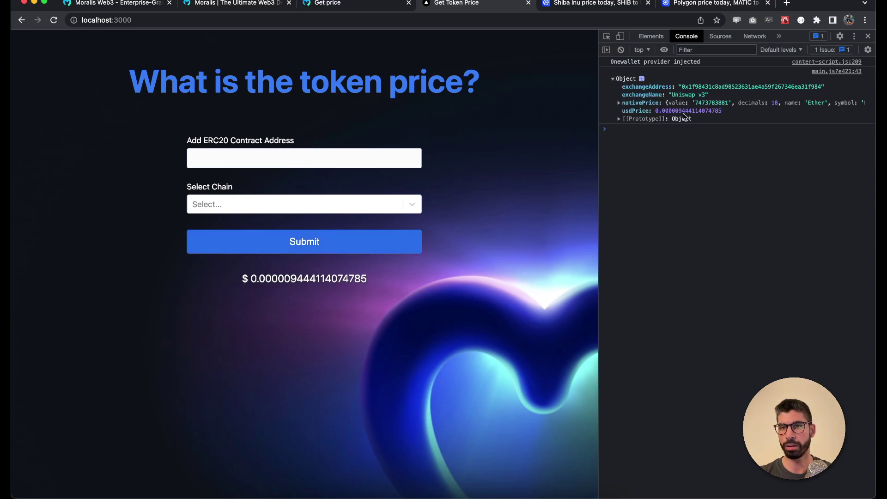
click(620, 103)
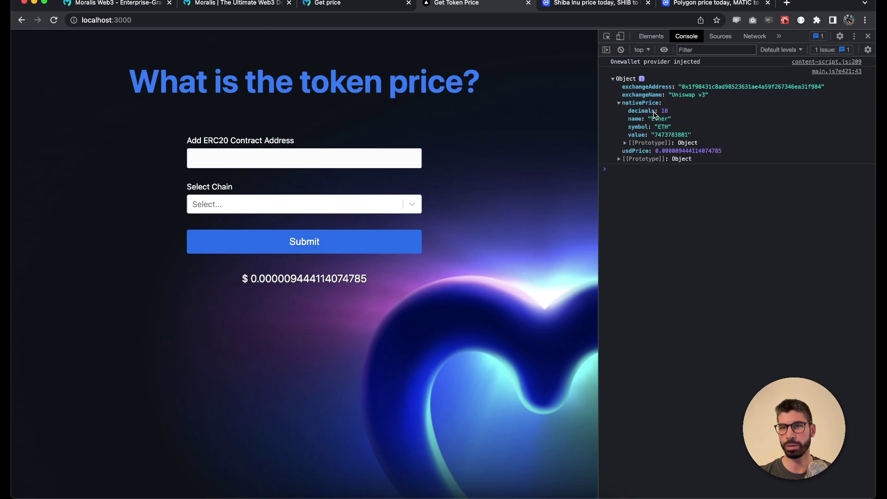
click(620, 104)
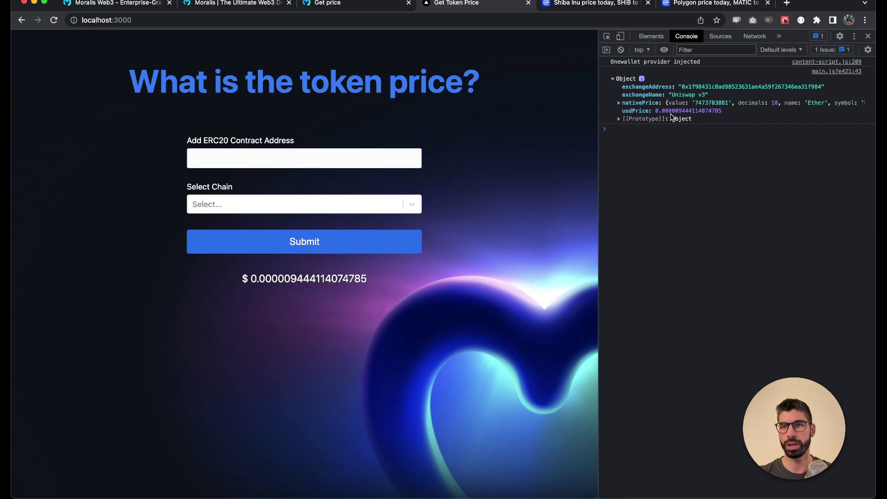
key(super+Tab)
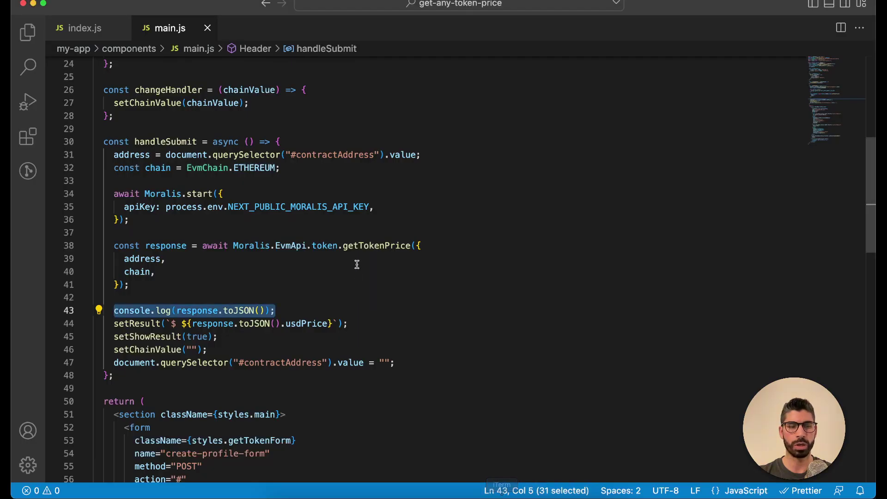
click(367, 323)
scroll(385, 288, down, 2)
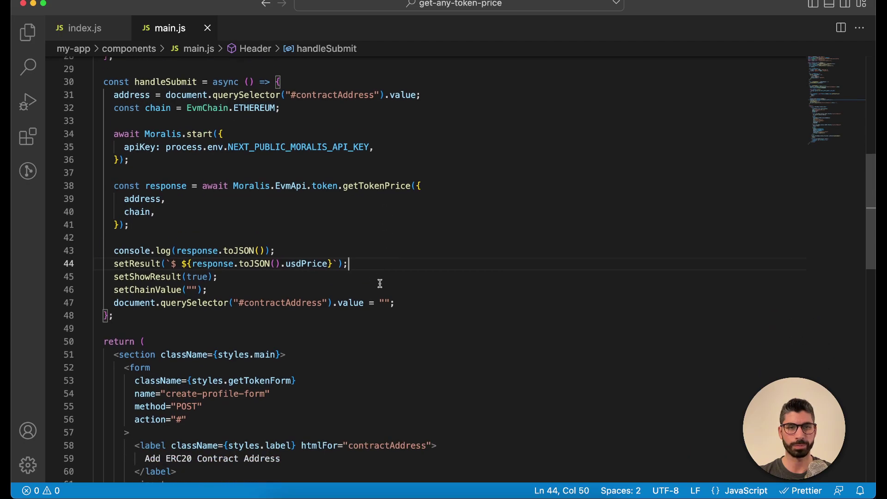
double_click(316, 264)
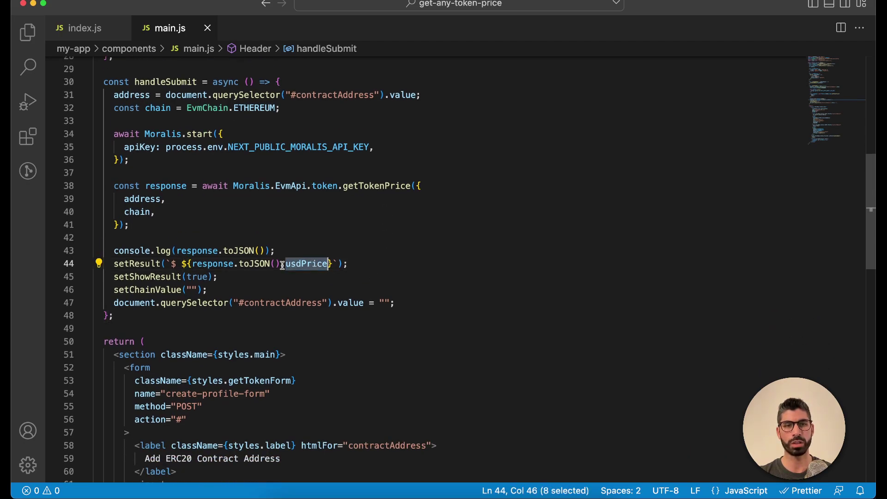
double_click(222, 264)
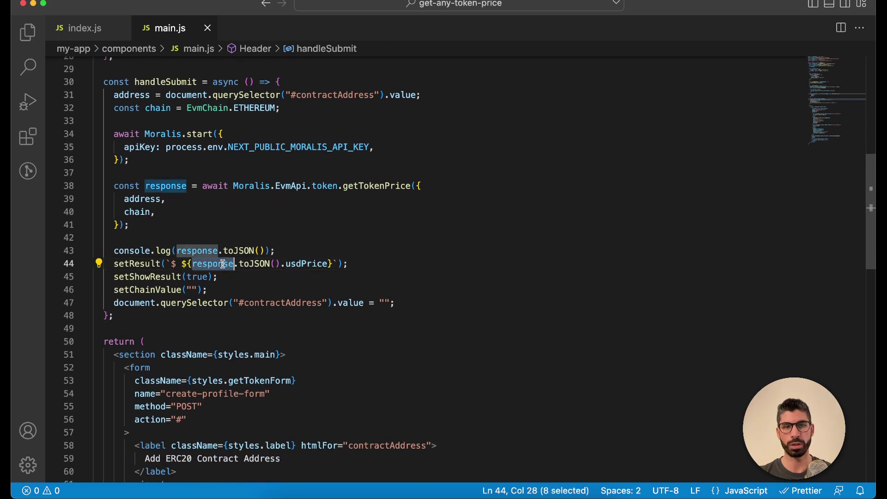
double_click(307, 264)
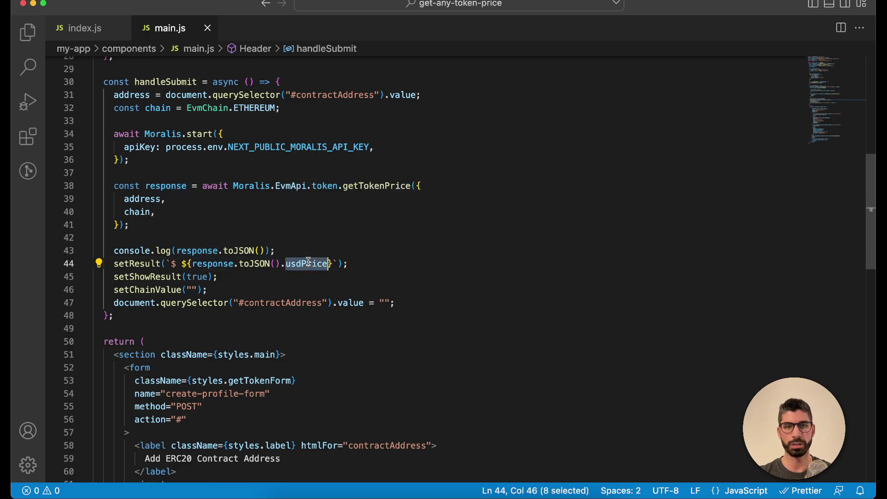
double_click(137, 263)
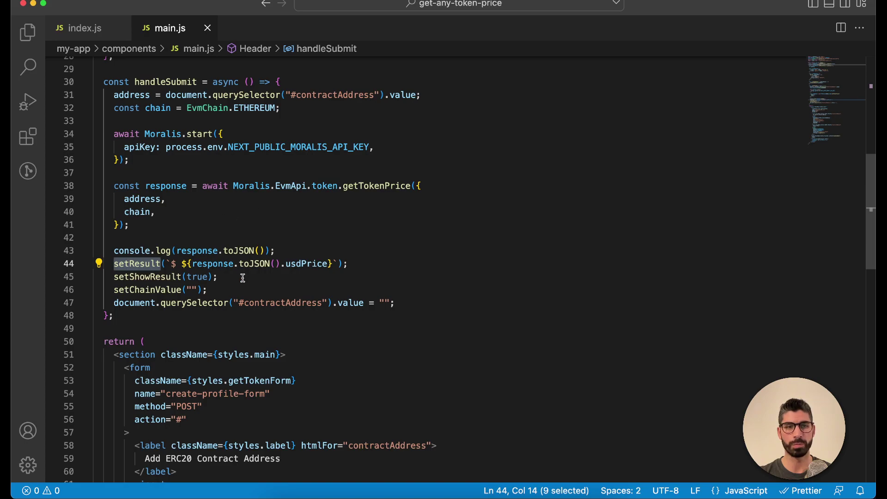
double_click(143, 276)
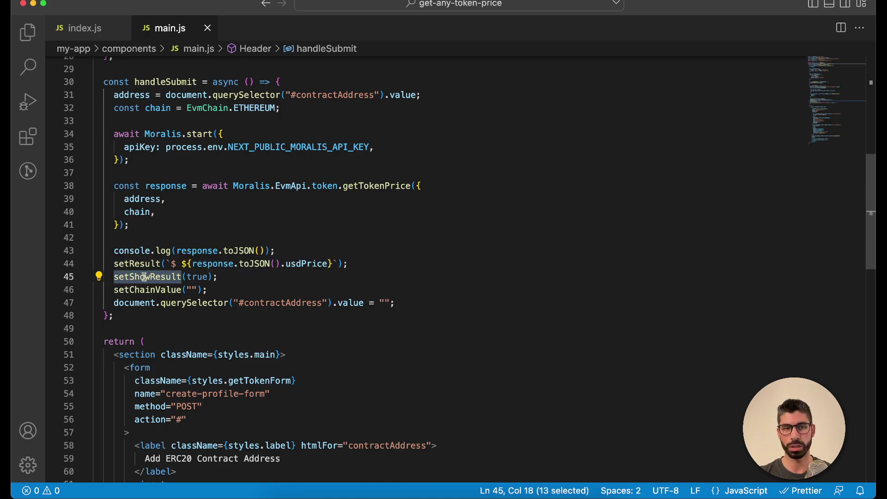
drag(114, 290, 334, 310)
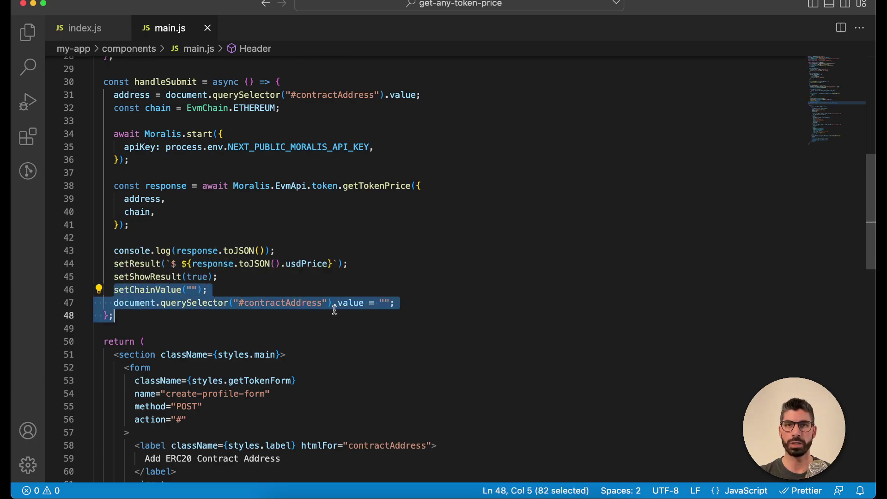
click(415, 303)
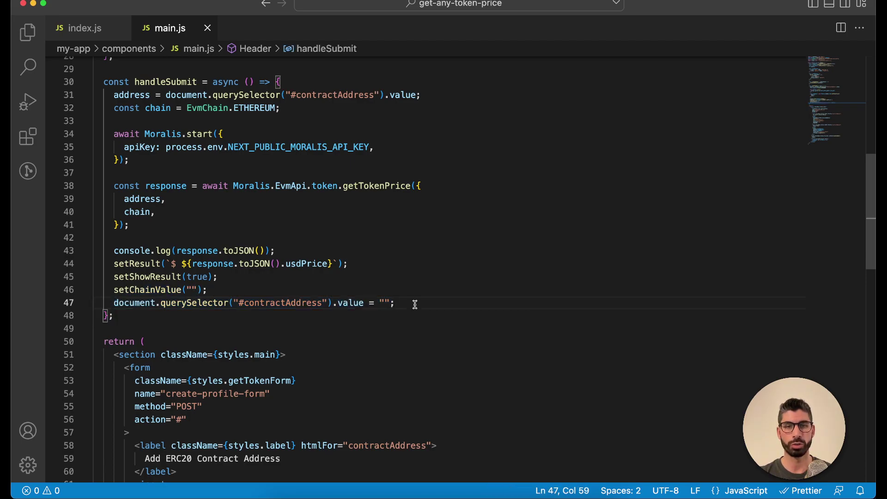
drag(414, 304, 118, 290)
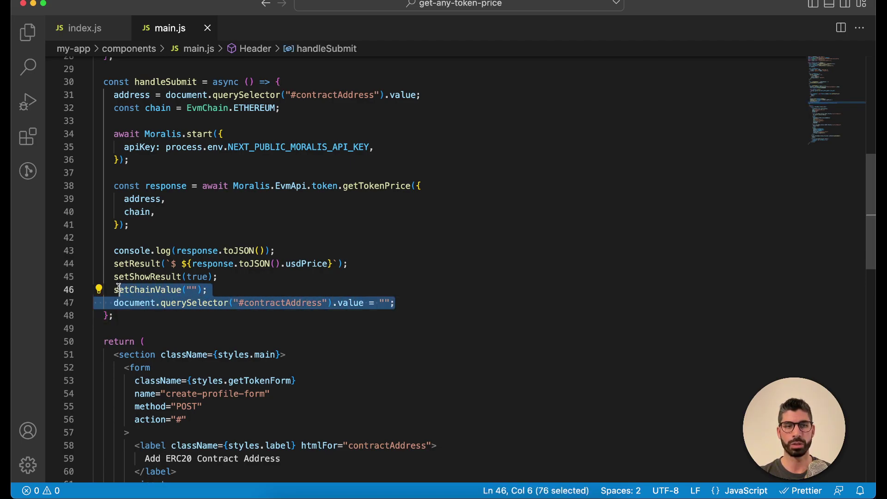
click(469, 297)
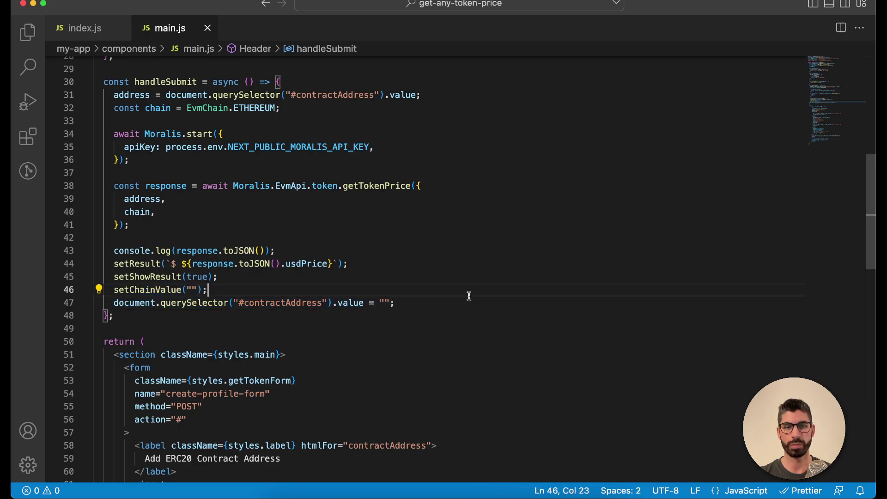
scroll(469, 296, down, 3)
scroll(469, 297, down, 3)
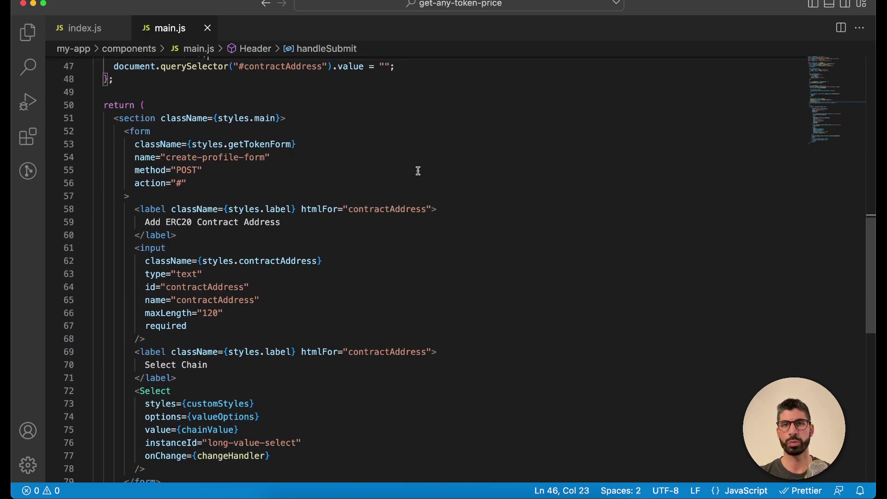
Step: Point out the form, address input, chain Select, Submit button and result markup in main.js
click(233, 130)
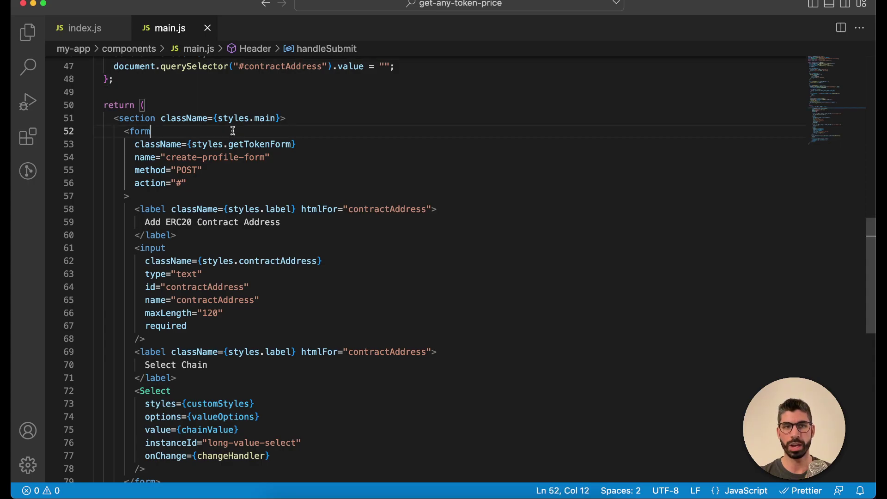
click(203, 248)
click(233, 389)
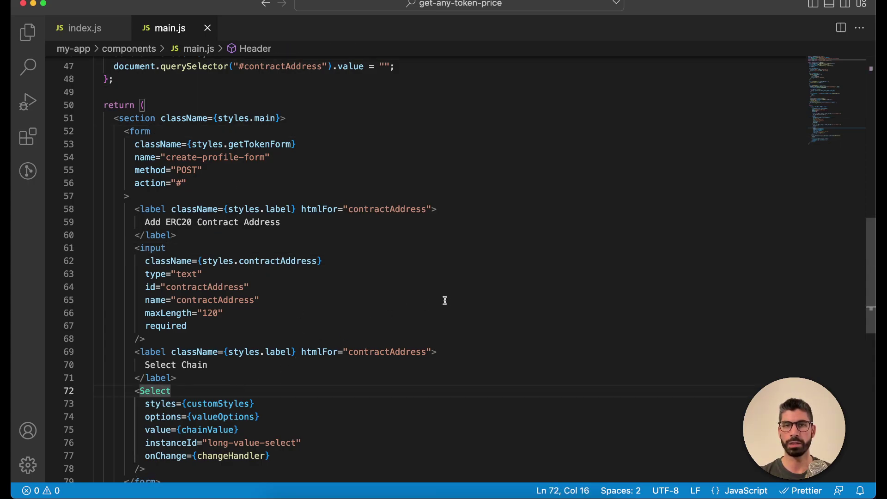
scroll(452, 262, down, 5)
scroll(452, 262, down, 3)
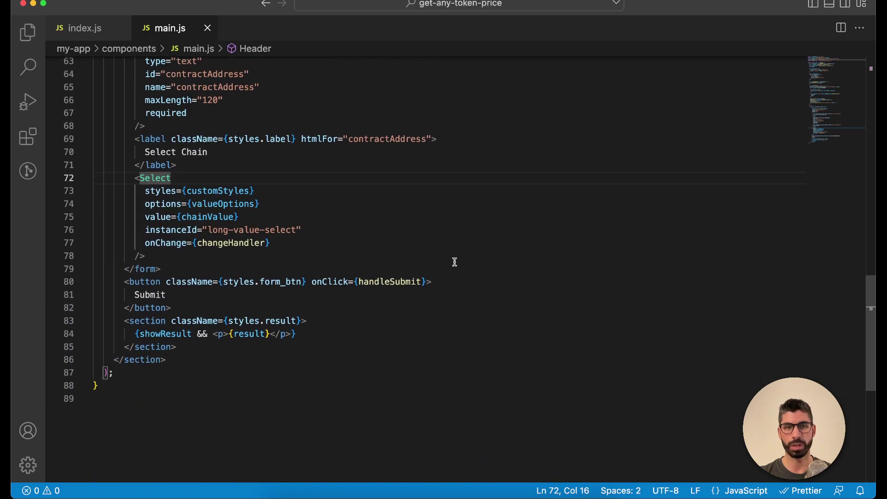
click(171, 307)
drag(172, 307, 114, 282)
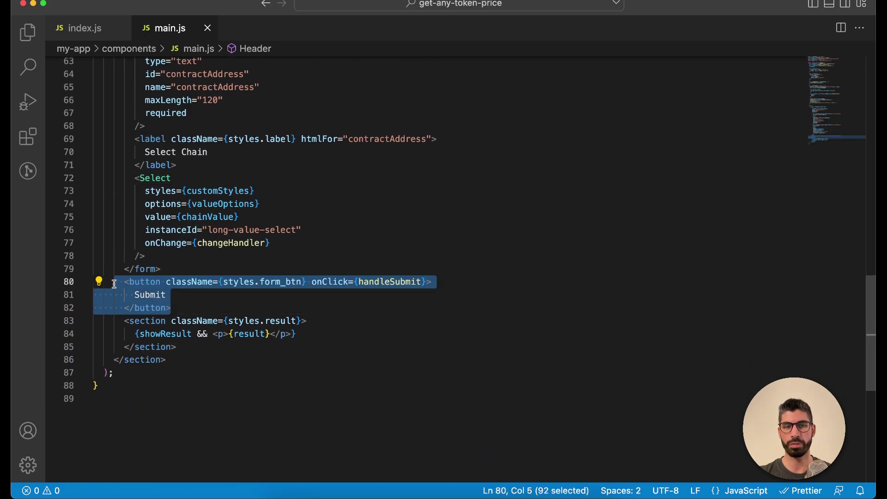
drag(177, 347, 118, 320)
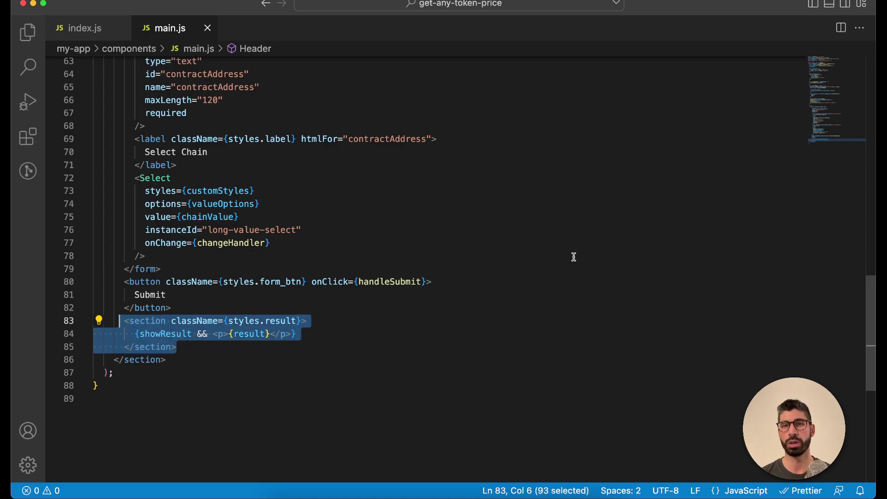
click(538, 312)
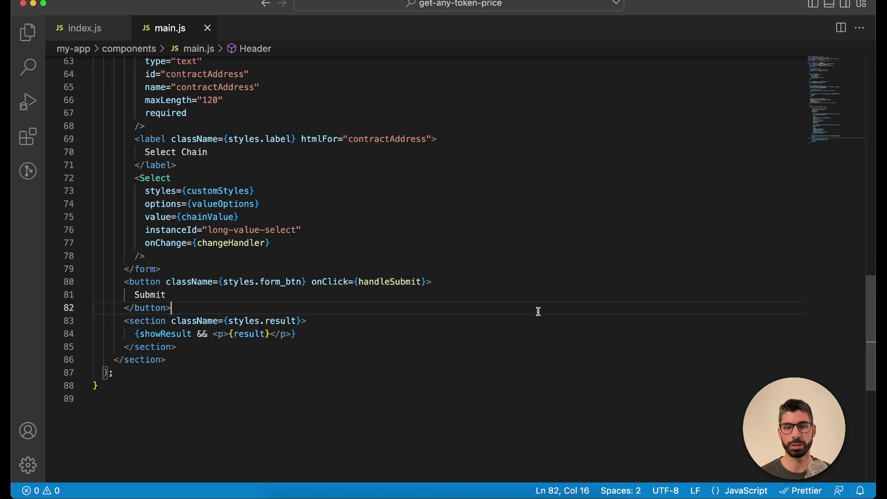
Step: Hide Chrome's developer tools and copy Polygon's Ethereum contract address from CoinMarketCap
click(468, 496)
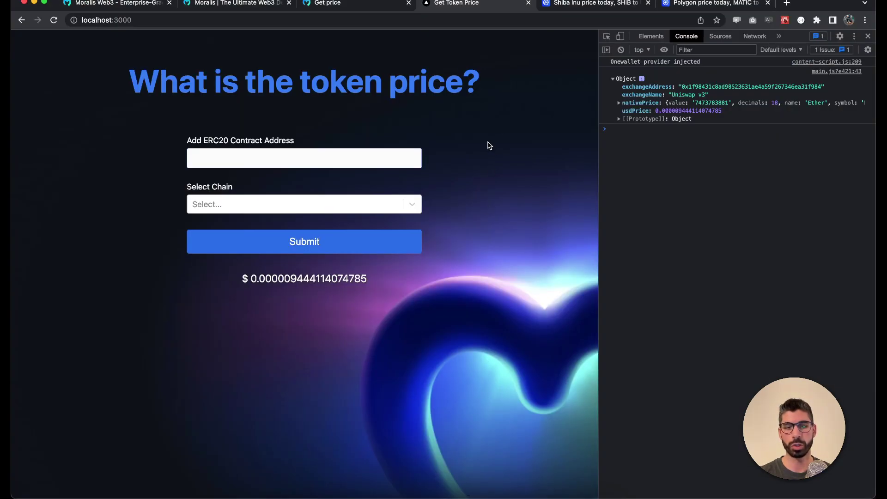
click(868, 36)
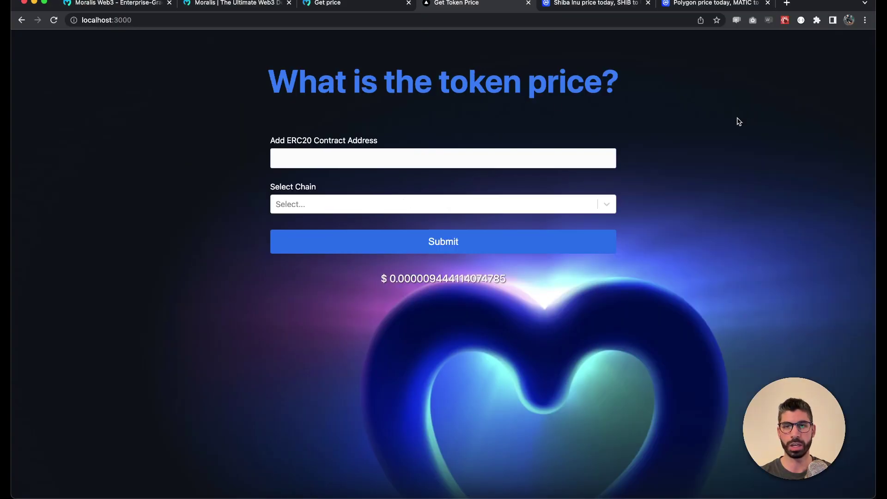
click(707, 3)
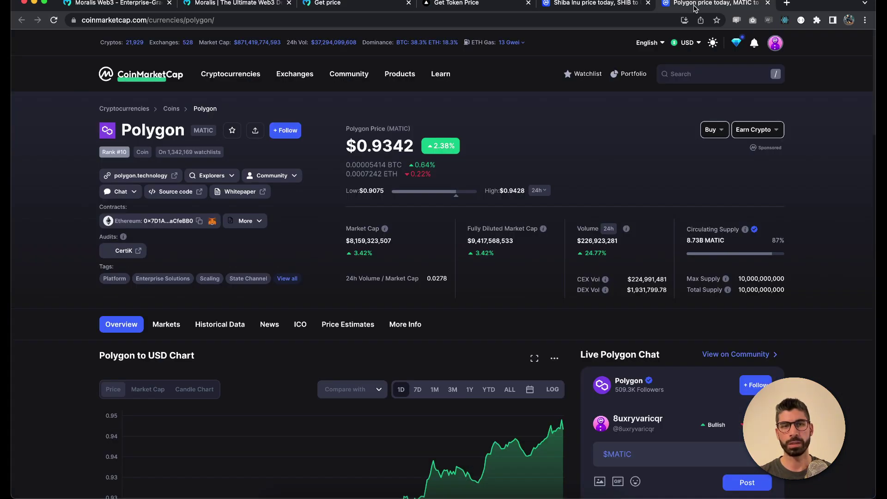
double_click(152, 130)
click(200, 221)
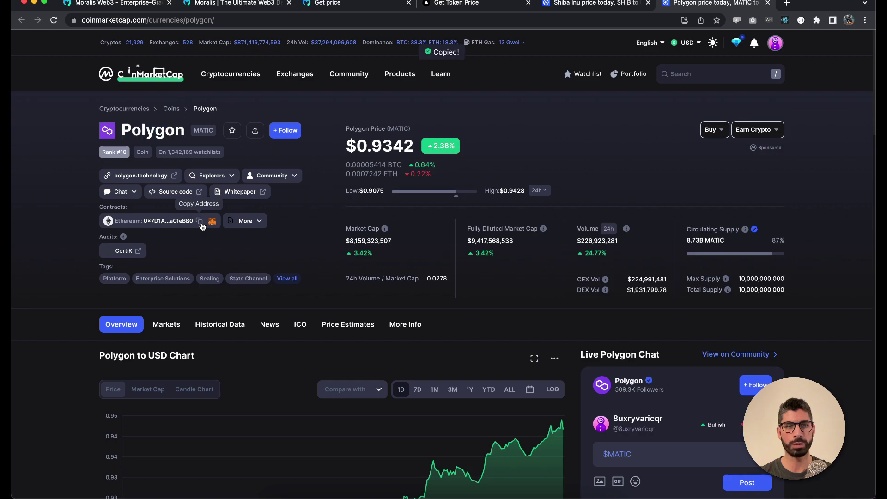
Step: Fetch the price for Polygon's contract address on Ethereum and highlight the $ 0.9163169247186242 result
click(476, 3)
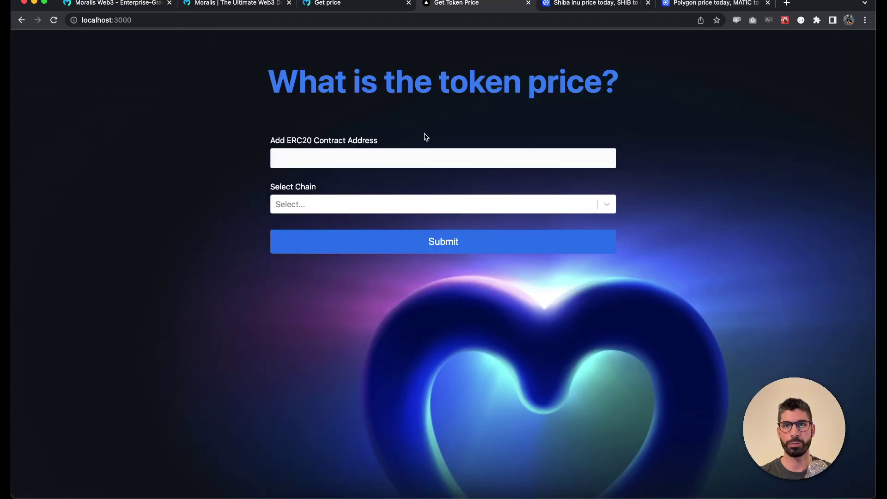
click(409, 156)
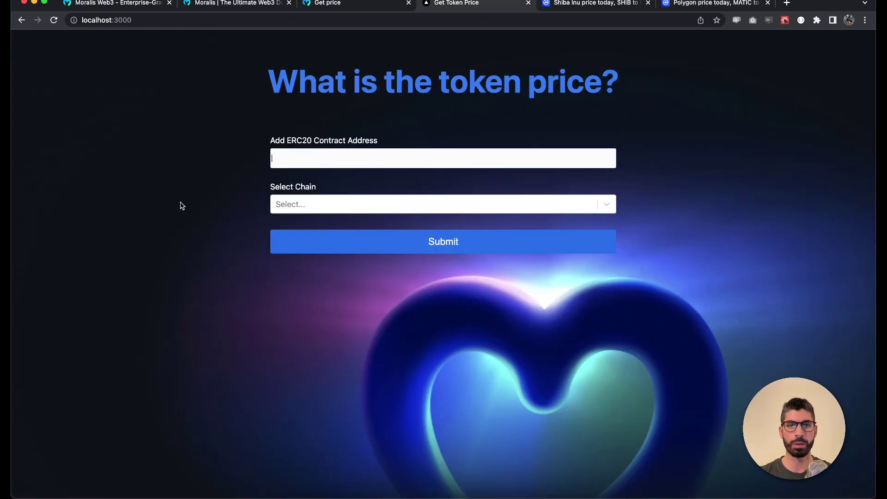
key(super+v)
click(304, 203)
click(293, 228)
click(359, 242)
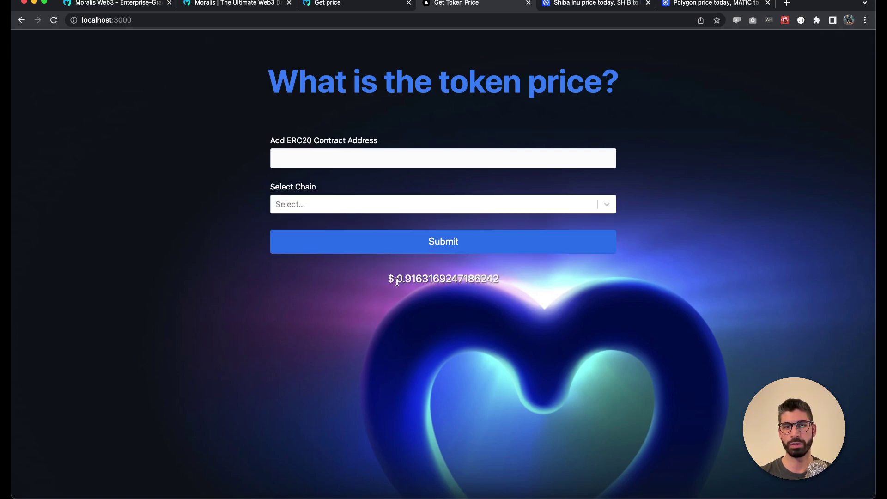
drag(396, 279, 503, 278)
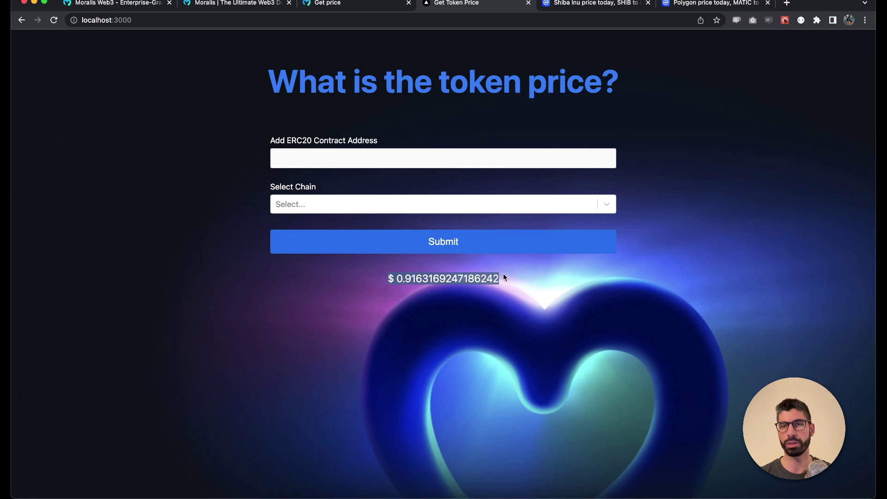